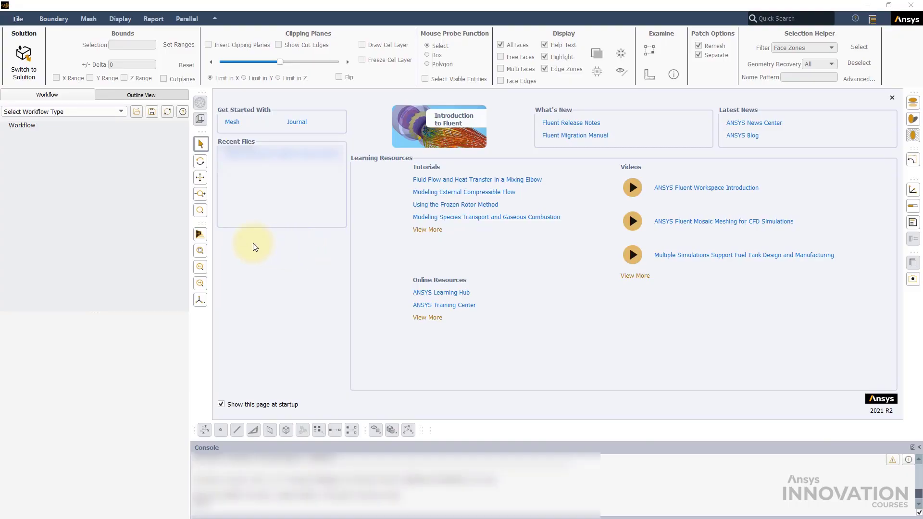
# Step: Choose the Watertight Geometry workflow and import Model-Wing.scdoc in millimetres
pyautogui.click(100, 111)
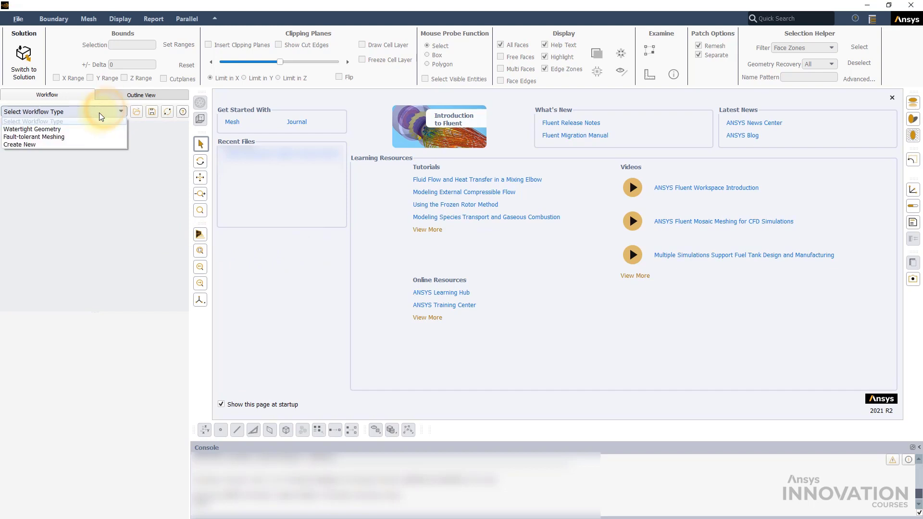
pyautogui.click(80, 128)
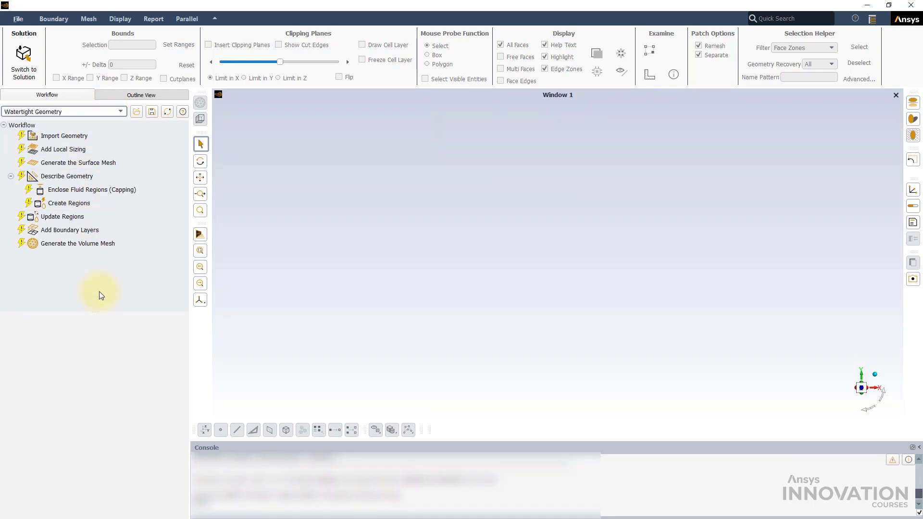
pyautogui.click(68, 137)
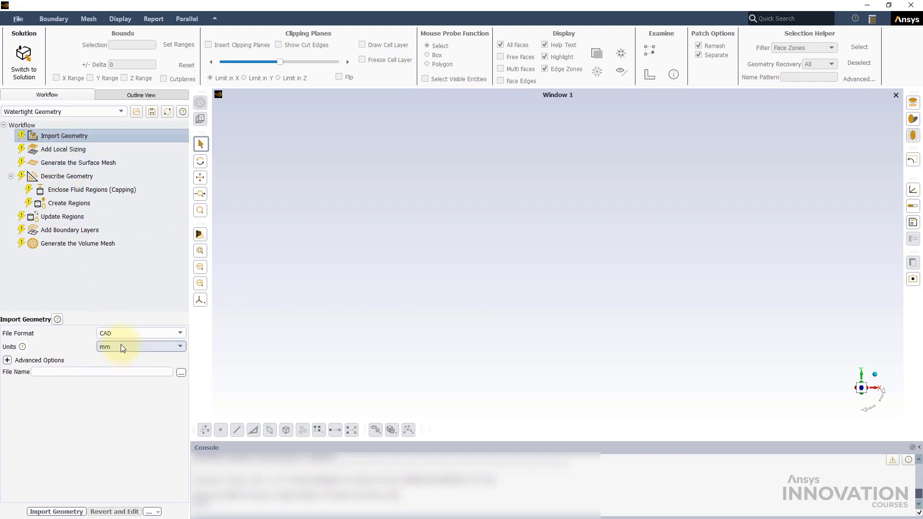
pyautogui.click(182, 373)
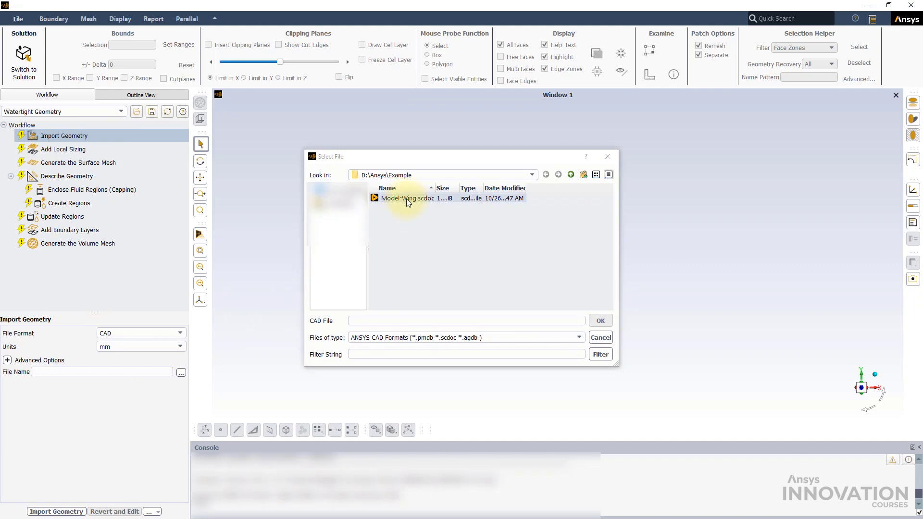
pyautogui.click(405, 198)
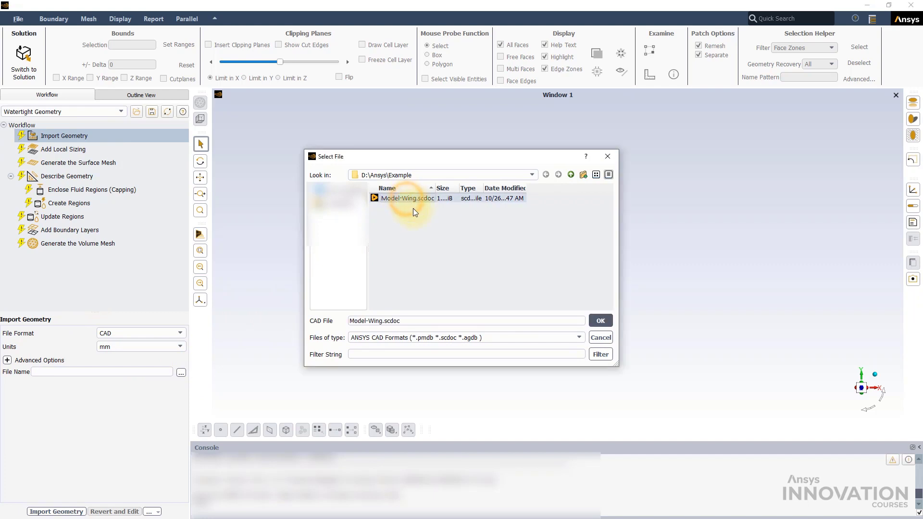
pyautogui.click(600, 320)
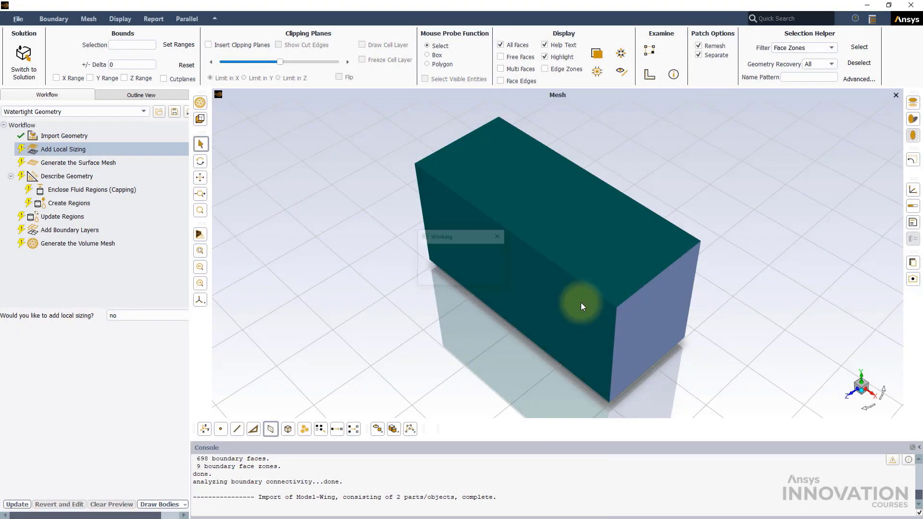
# Step: Hide the tunnel walls, the inlet face and the outlet wall
pyautogui.click(580, 302)
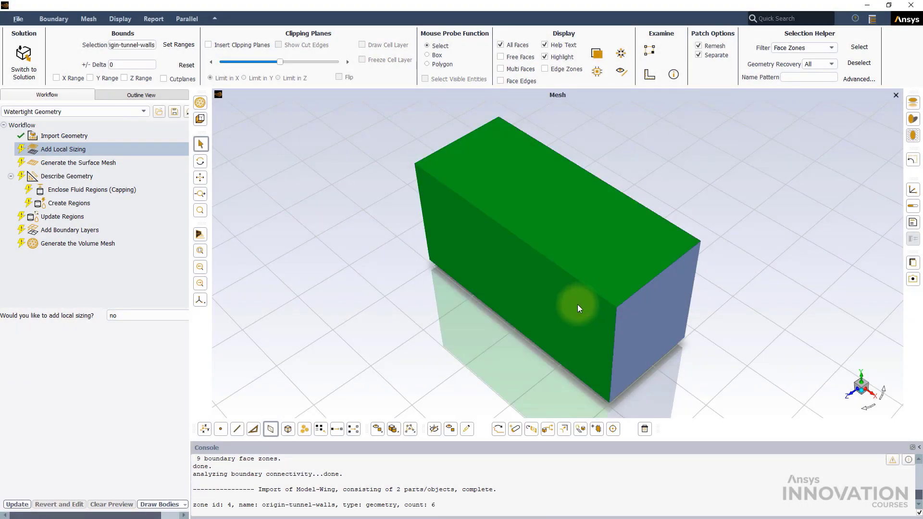
pyautogui.click(431, 431)
pyautogui.moveTo(442, 378); pyautogui.dragTo(713, 330)
pyautogui.click(683, 269)
pyautogui.click(426, 291)
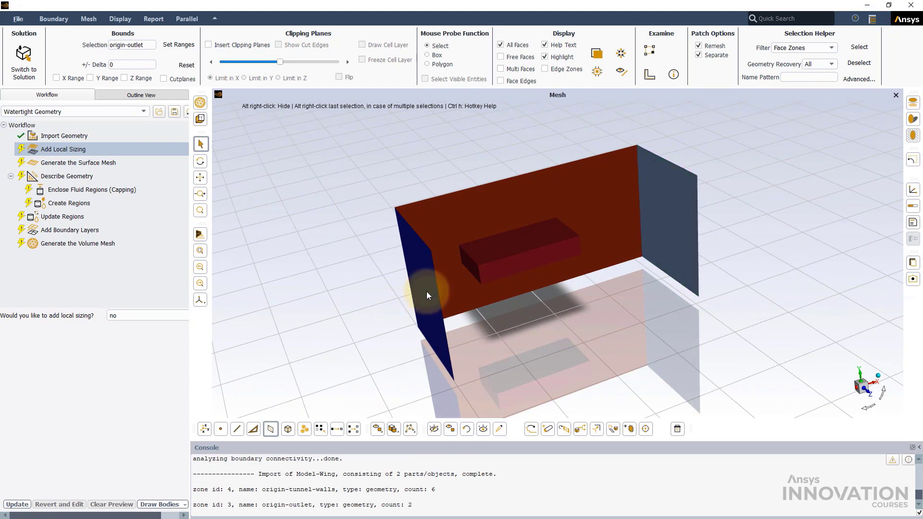
pyautogui.click(433, 432)
pyautogui.click(664, 217)
pyautogui.click(432, 429)
# Step: Hide the boi box around the wing so the wing is visible
pyautogui.moveTo(452, 346); pyautogui.dragTo(477, 260)
pyautogui.moveTo(488, 322); pyautogui.dragTo(529, 385)
pyautogui.click(511, 278)
pyautogui.click(434, 430)
pyautogui.click(113, 316)
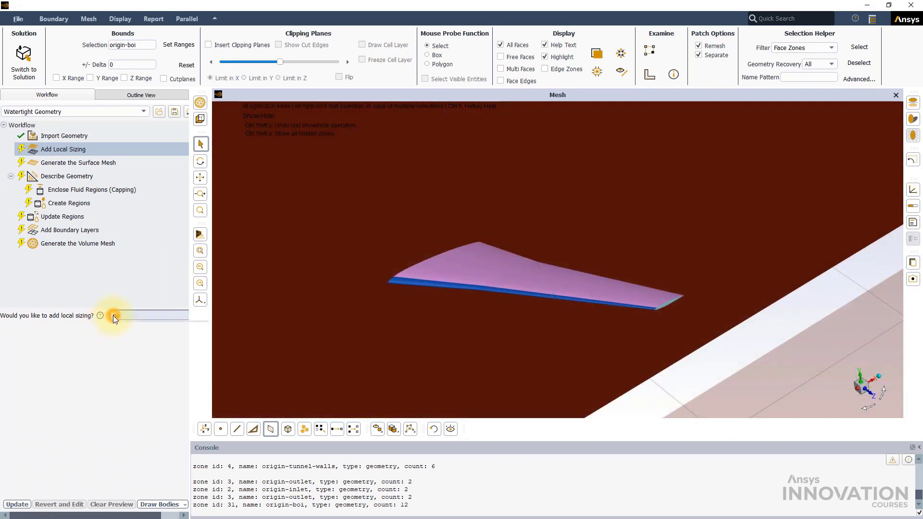
# Step: Add boi_1, a Body Of Influence sizing on the boi zone with target mesh size 25
pyautogui.click(119, 324)
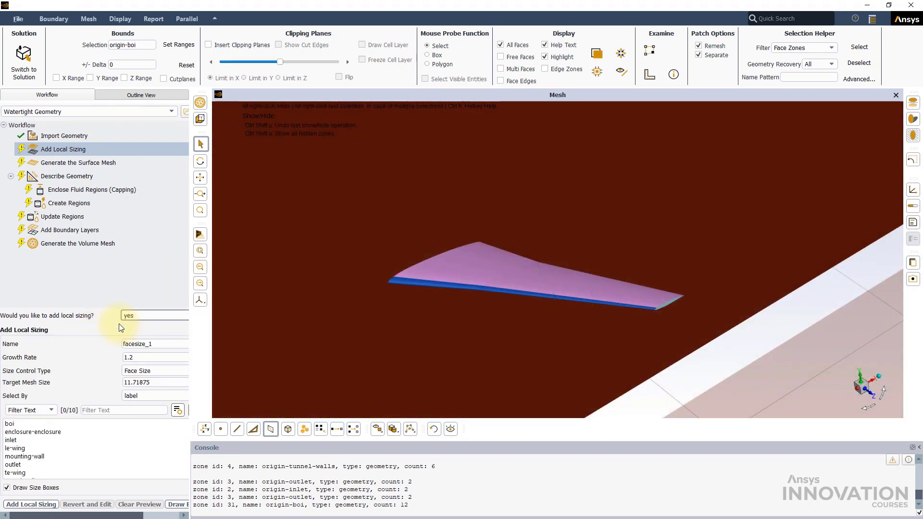
pyautogui.moveTo(192, 331); pyautogui.dragTo(227, 331)
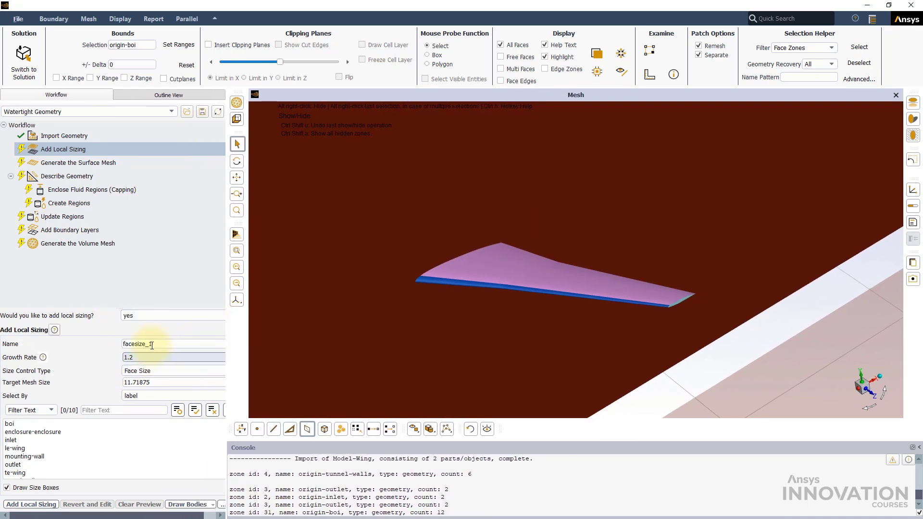
pyautogui.click(144, 371)
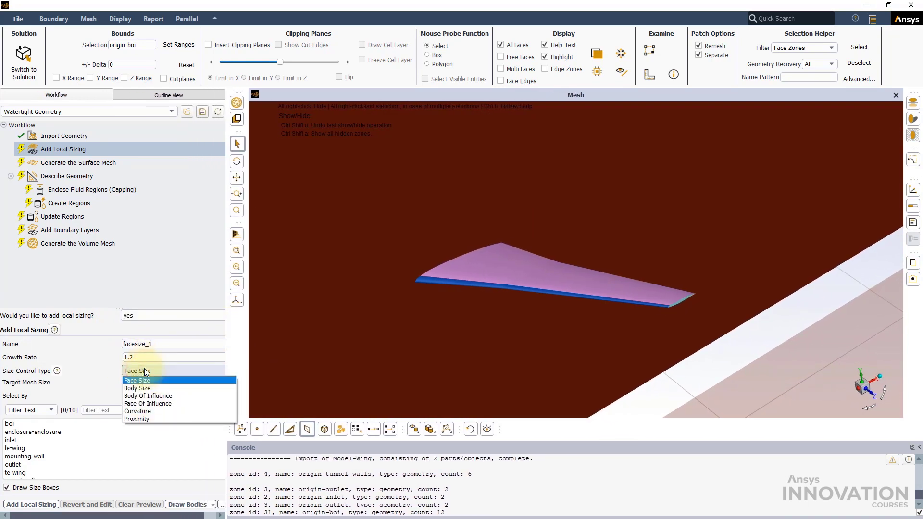
pyautogui.click(147, 395)
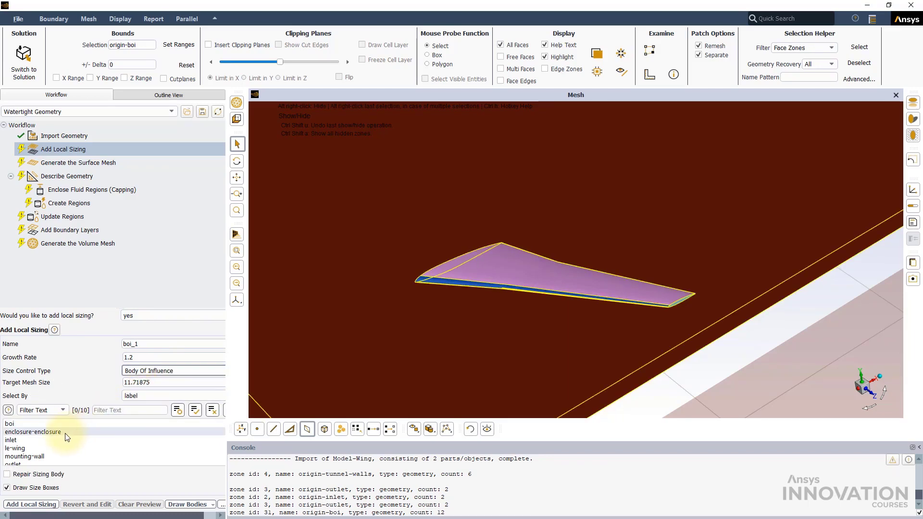
pyautogui.click(19, 423)
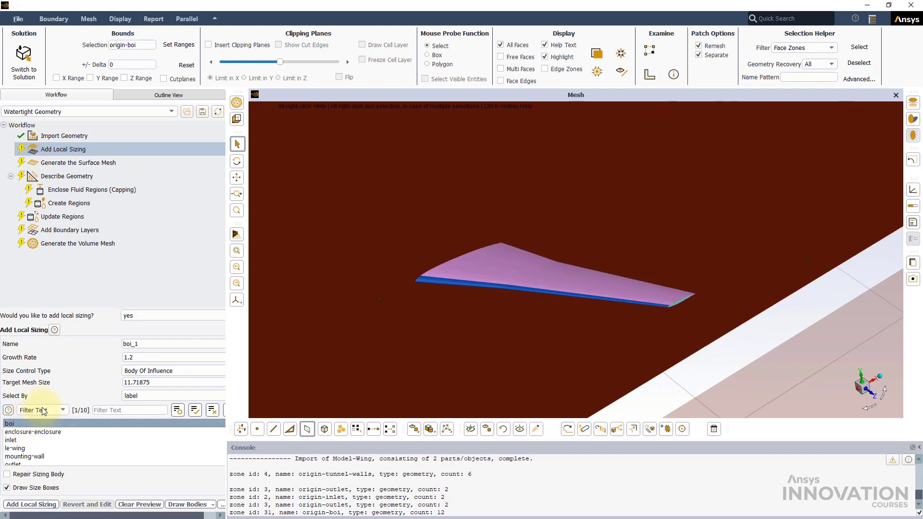
pyautogui.moveTo(152, 382); pyautogui.dragTo(120, 384)
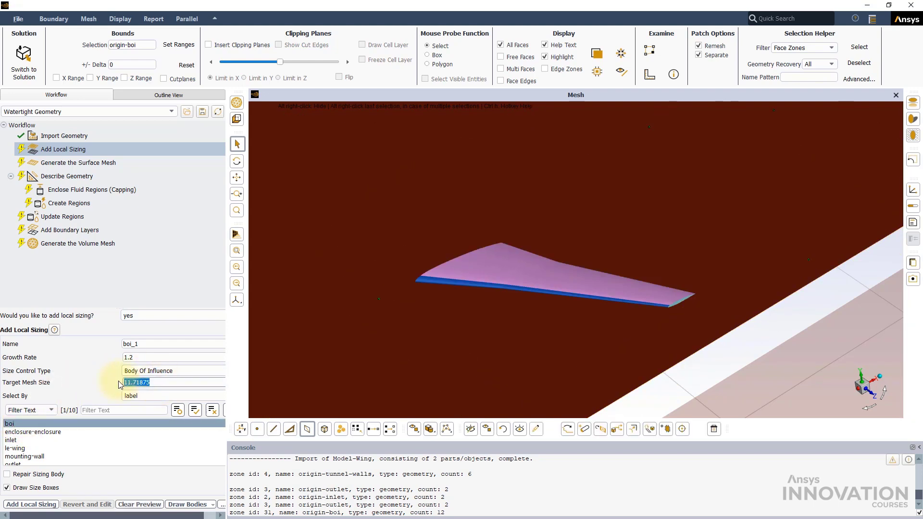
pyautogui.write('25')
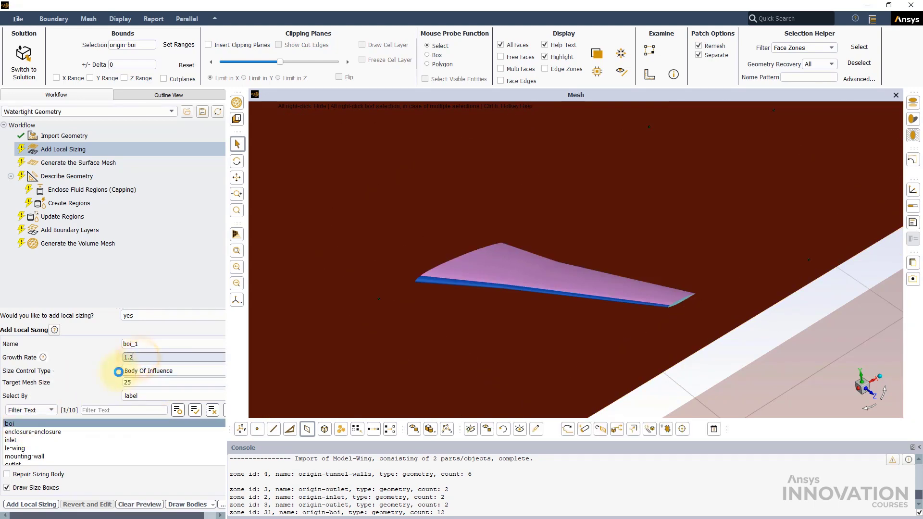
pyautogui.moveTo(488, 321); pyautogui.dragTo(387, 258)
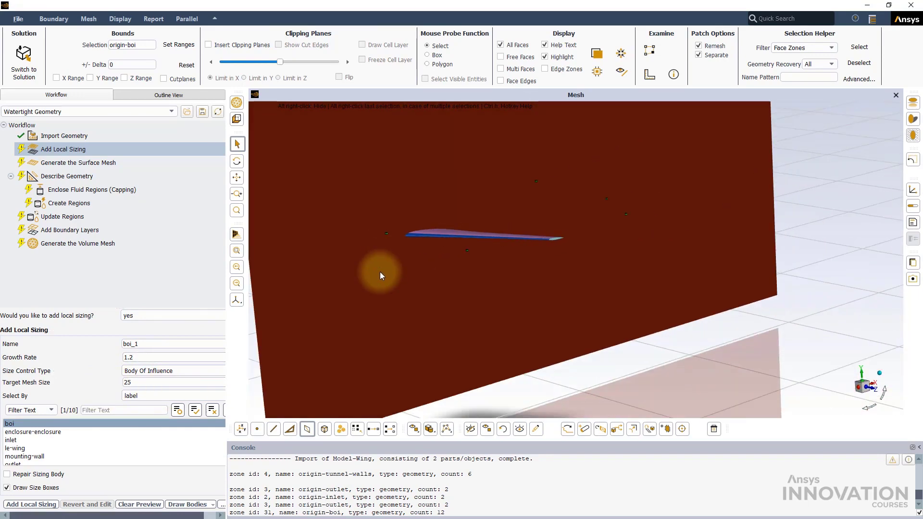
pyautogui.click(14, 504)
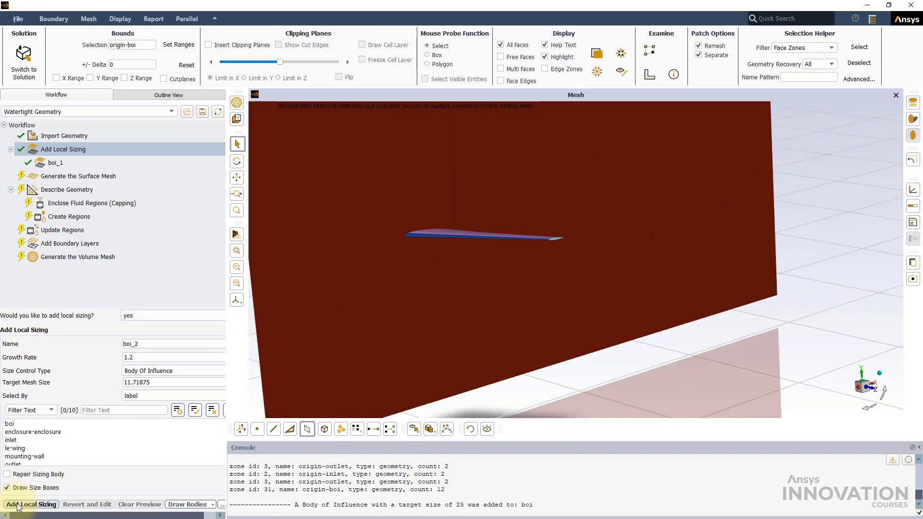
# Step: Set up a Curvature sizing with minimum 2, maximum 10 and normal angle 12
pyautogui.click(140, 371)
pyautogui.click(144, 411)
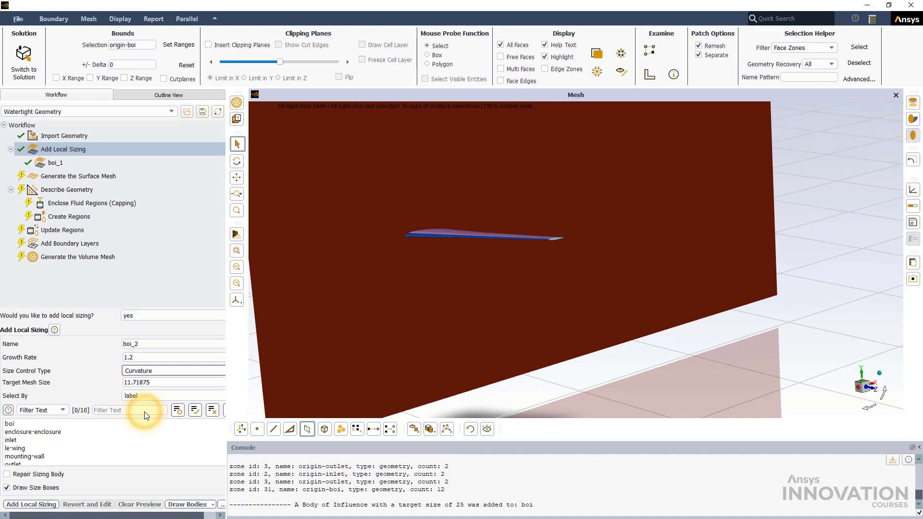
pyautogui.moveTo(152, 370); pyautogui.dragTo(113, 368)
pyautogui.write('2')
pyautogui.doubleClick(142, 383)
pyautogui.write('10')
pyautogui.click(129, 396)
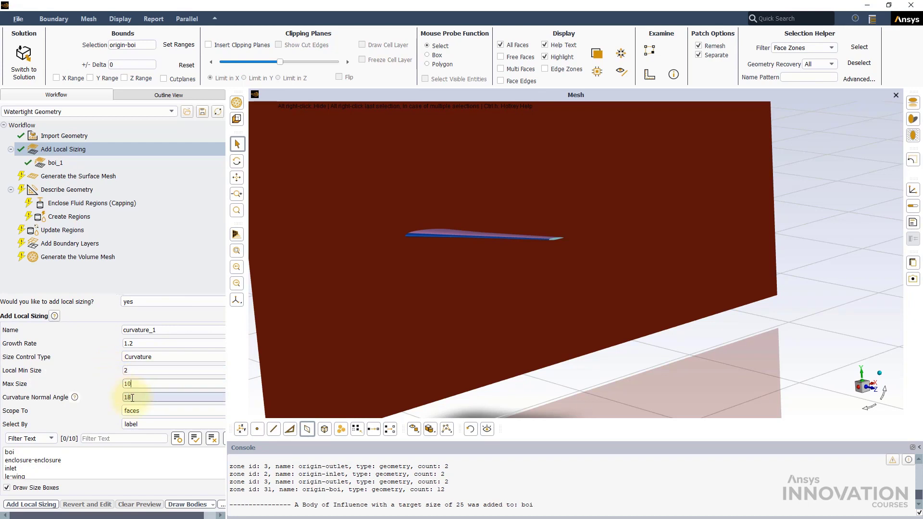
pyautogui.doubleClick(127, 396)
pyautogui.write('12')
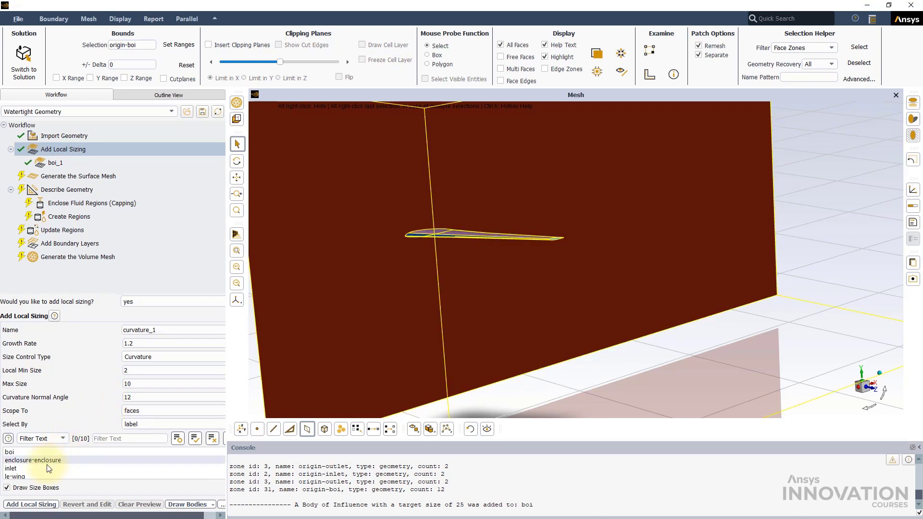
# Step: Apply the curvature sizing to the le-wing faces and add it as curvature_1
pyautogui.click(24, 473)
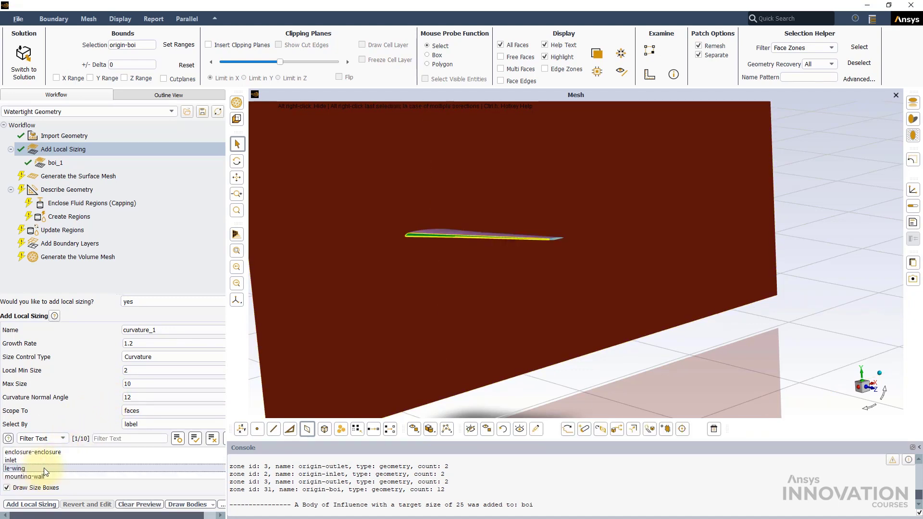
pyautogui.scroll(-3, 34, 465)
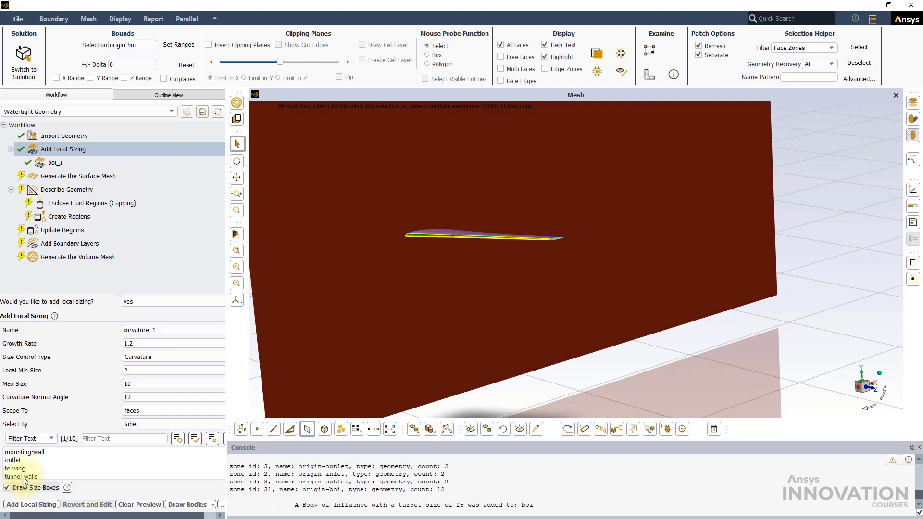
pyautogui.scroll(3, 115, 469)
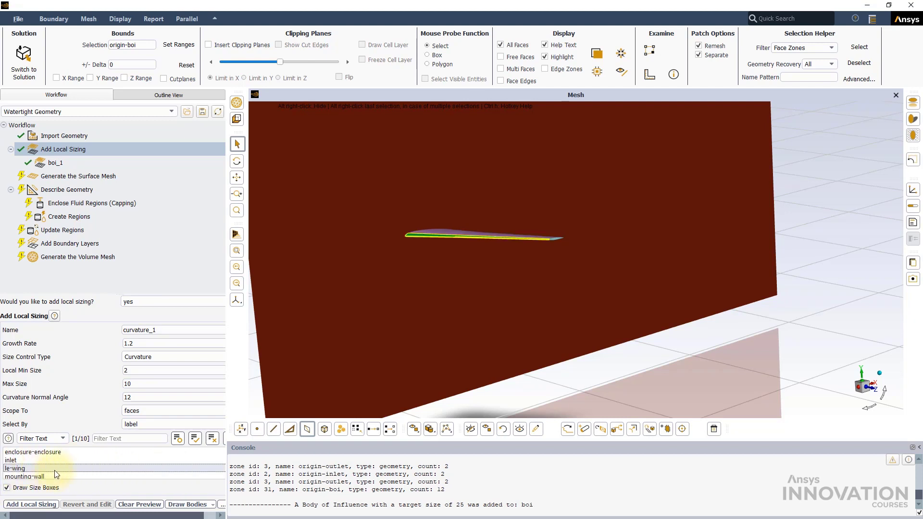
pyautogui.click(31, 504)
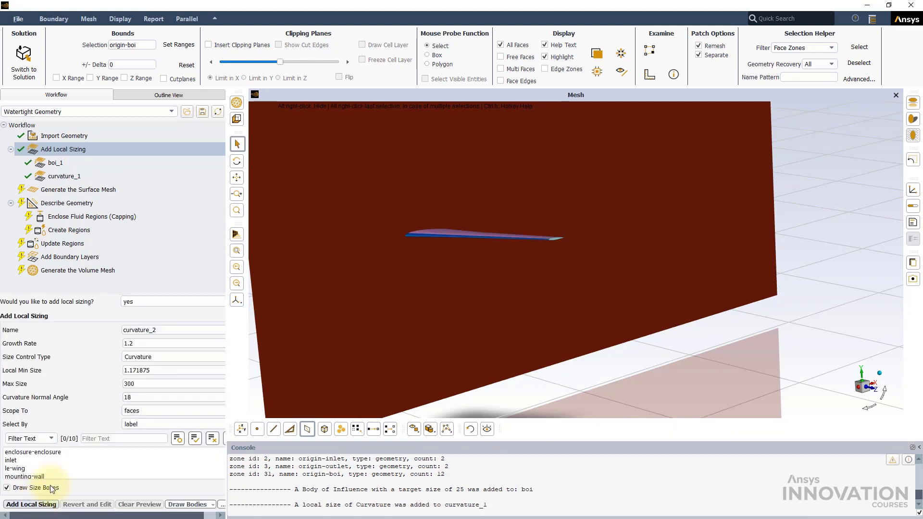
pyautogui.moveTo(497, 278); pyautogui.dragTo(515, 151)
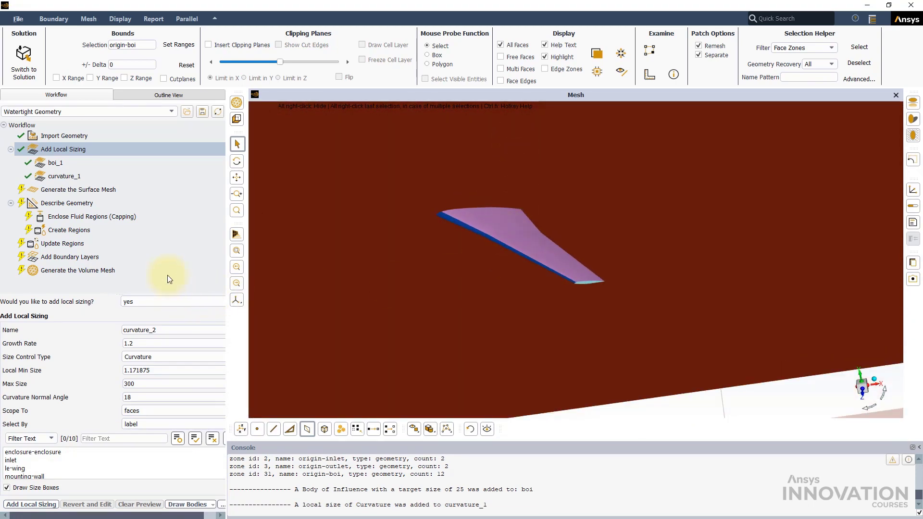
# Step: Generate the surface mesh with minimum size 20 and maximum size 400
pyautogui.click(77, 189)
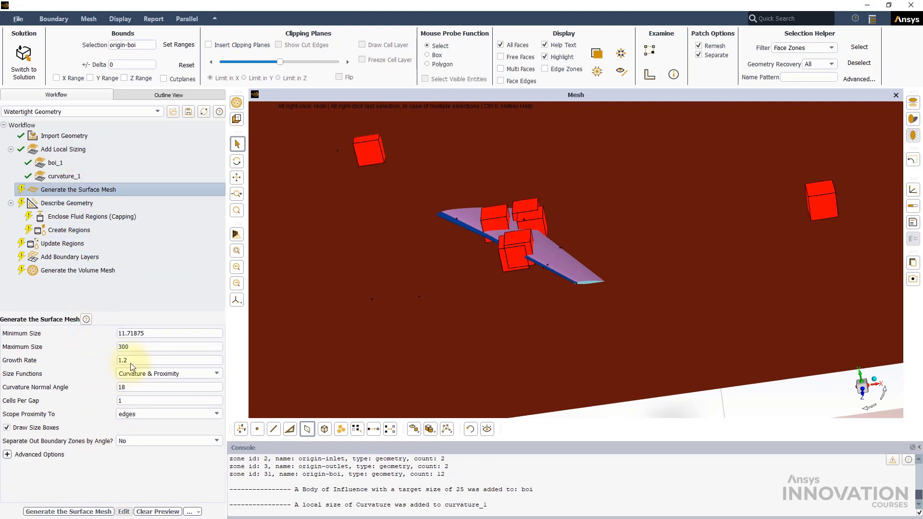
pyautogui.click(104, 326)
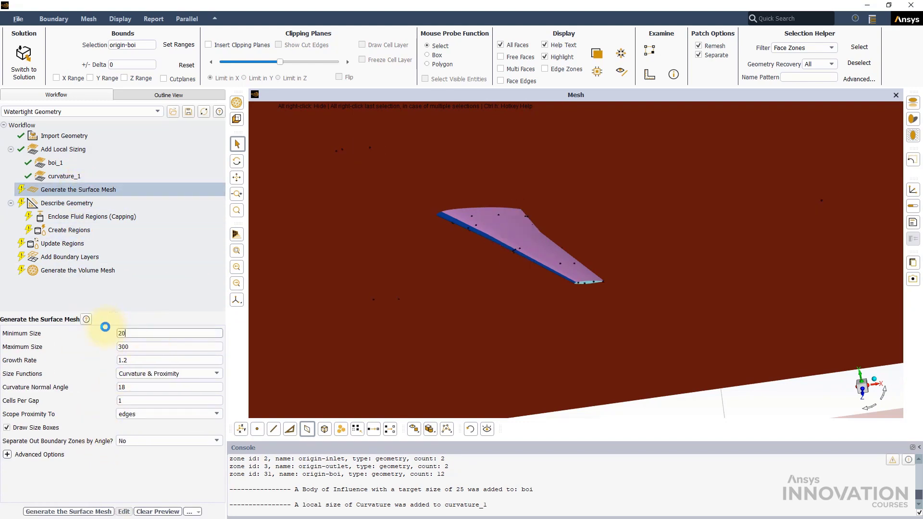
pyautogui.click(121, 346)
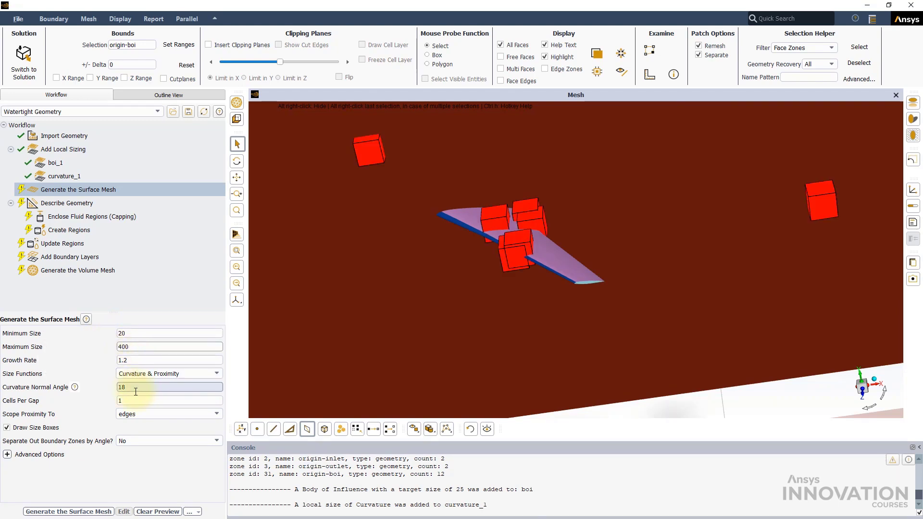
pyautogui.click(69, 511)
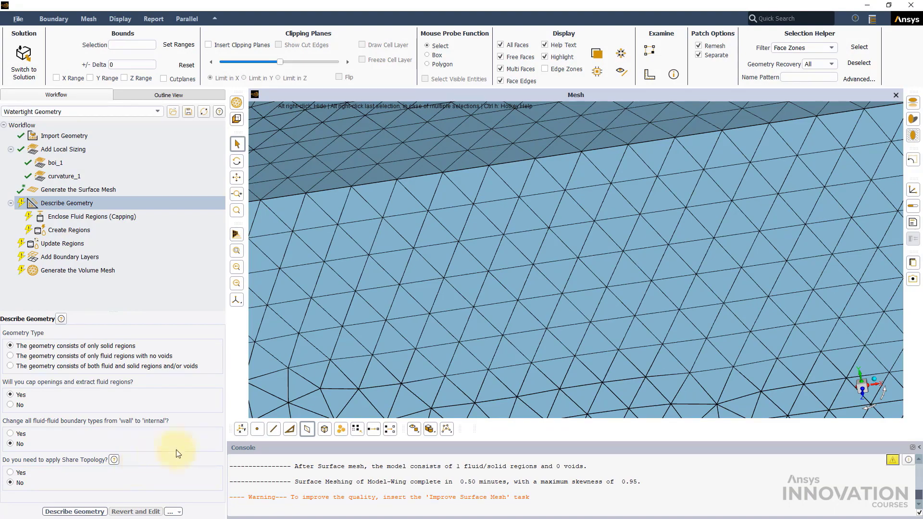
# Step: Zoom out and orbit to view the whole meshed wind-tunnel box obliquely
pyautogui.scroll(-5, 622, 215)
pyautogui.moveTo(314, 215); pyautogui.dragTo(527, 342)
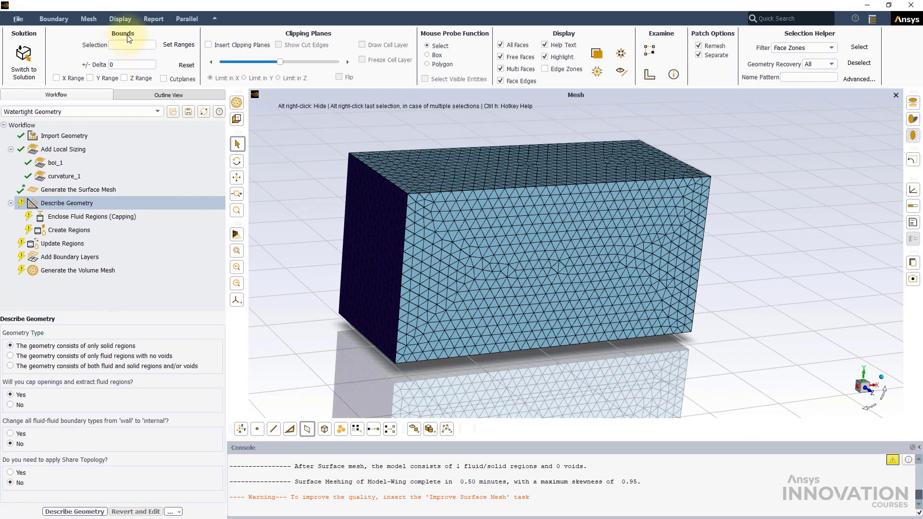
pyautogui.click(114, 19)
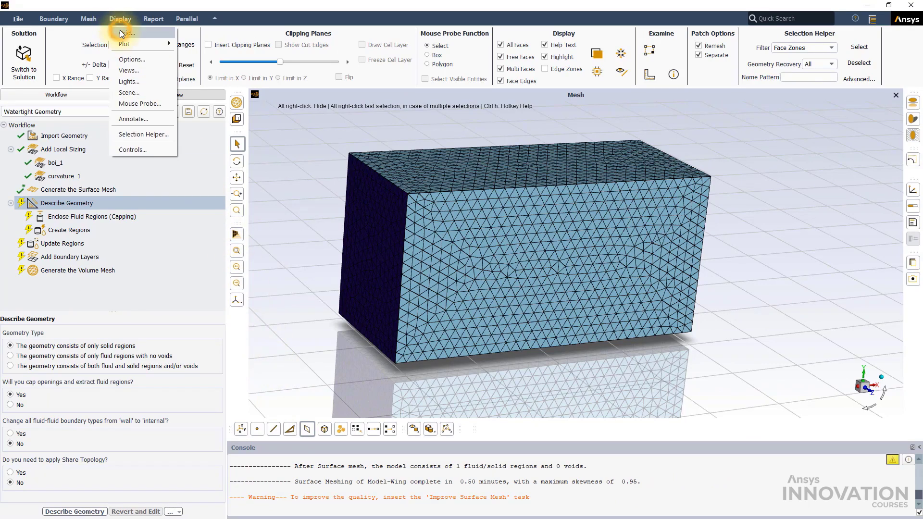
# Step: In Grid display, show only faces filtered by quality with minimum 0.8
pyautogui.click(120, 32)
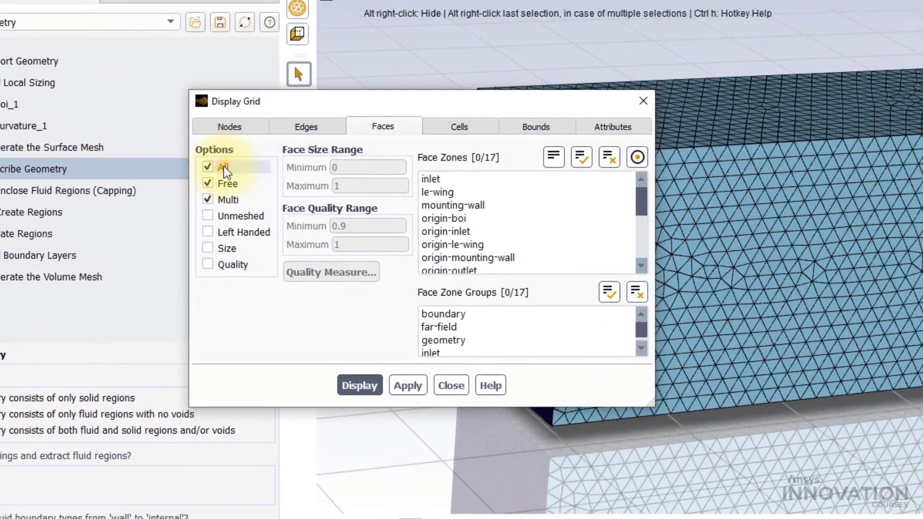
pyautogui.click(224, 166)
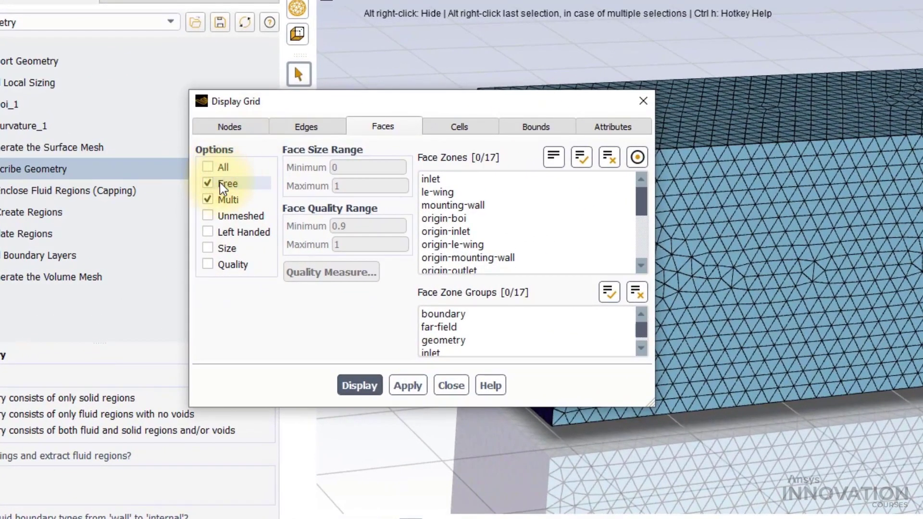
pyautogui.click(220, 183)
pyautogui.click(216, 200)
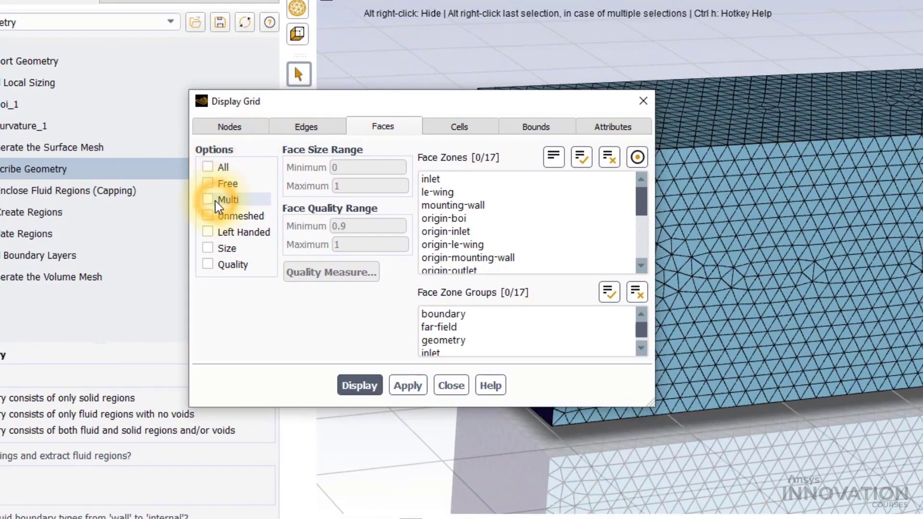
pyautogui.click(208, 269)
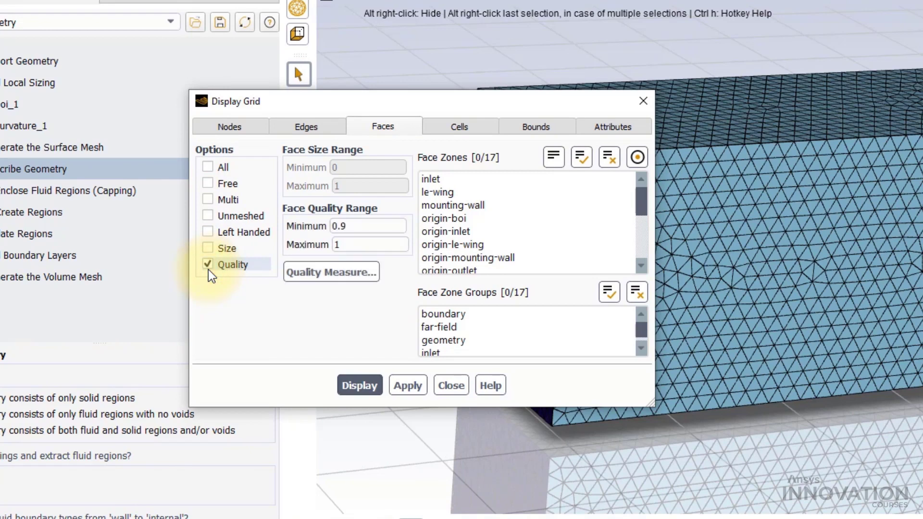
pyautogui.click(342, 226)
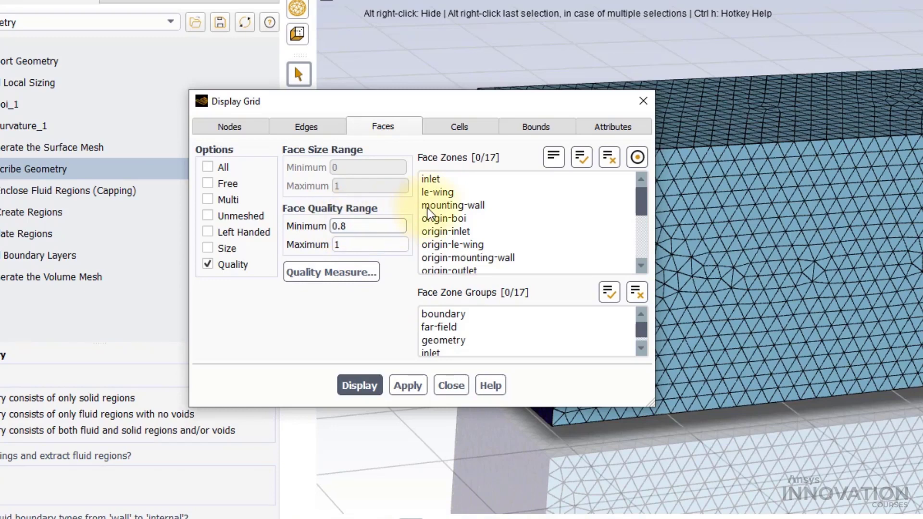
# Step: Select every face zone except the origin group in tree view
pyautogui.click(557, 158)
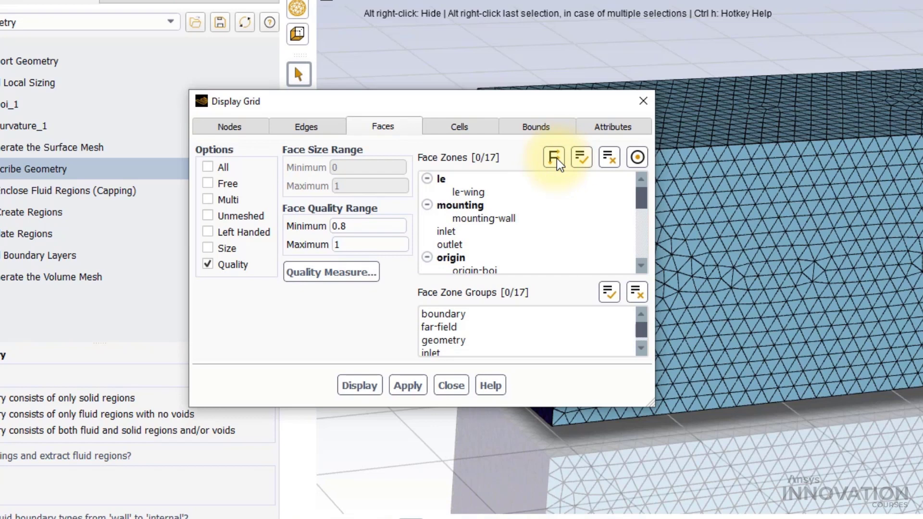
pyautogui.click(578, 159)
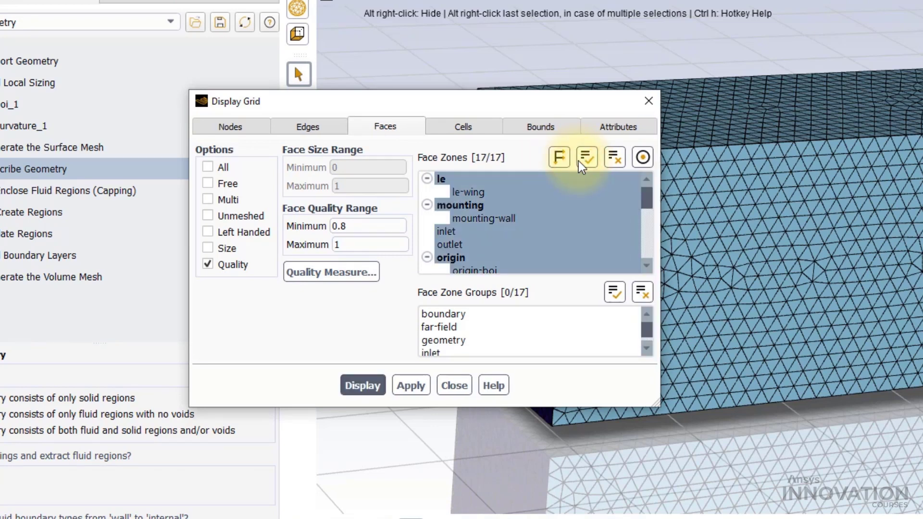
pyautogui.click(440, 257)
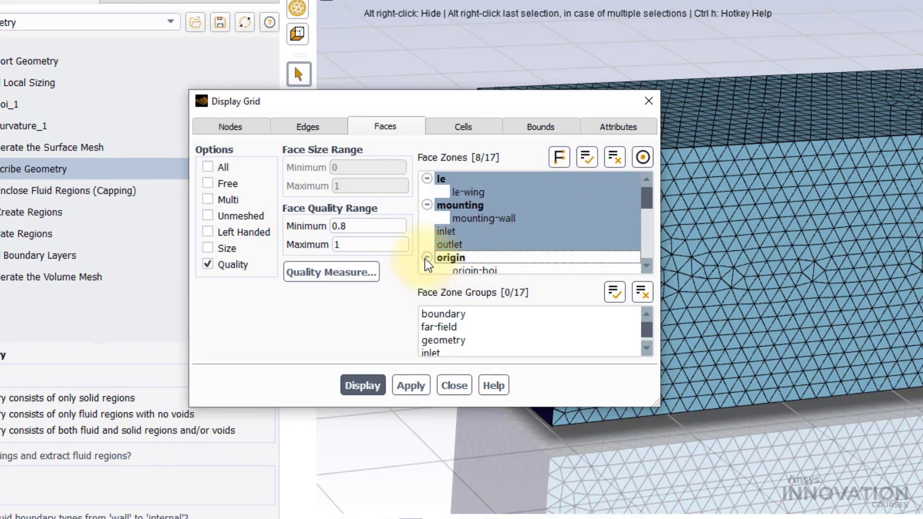
pyautogui.click(425, 258)
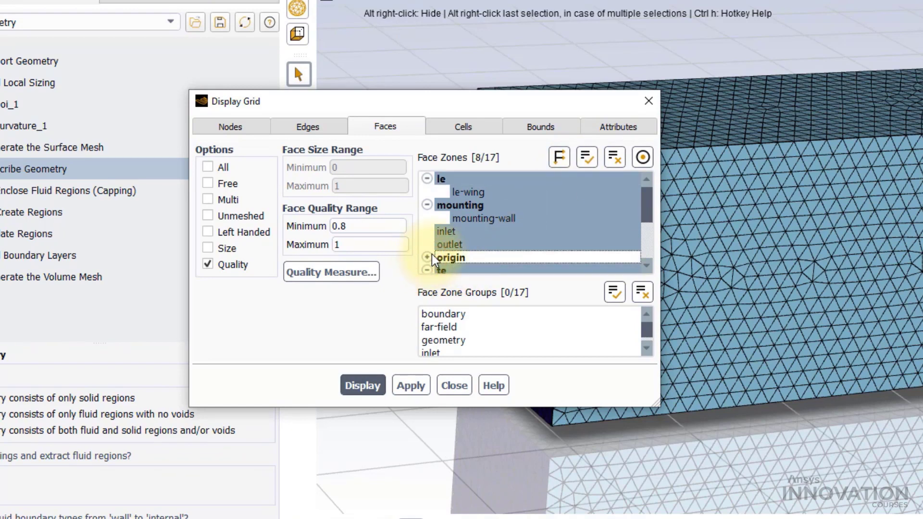
pyautogui.moveTo(650, 205)
pyautogui.mouseDown()
pyautogui.moveTo(649, 235)
pyautogui.moveTo(644, 201)
pyautogui.mouseUp()
# Step: Display and inspect the few faces with quality between 0.8 and 1
pyautogui.click(373, 387)
pyautogui.moveTo(407, 95); pyautogui.dragTo(135, 0)
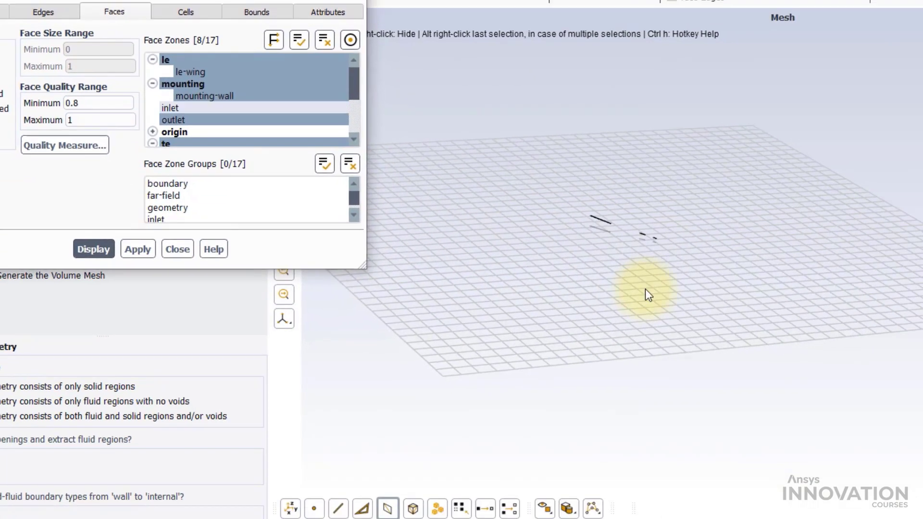
pyautogui.scroll(5, 641, 240)
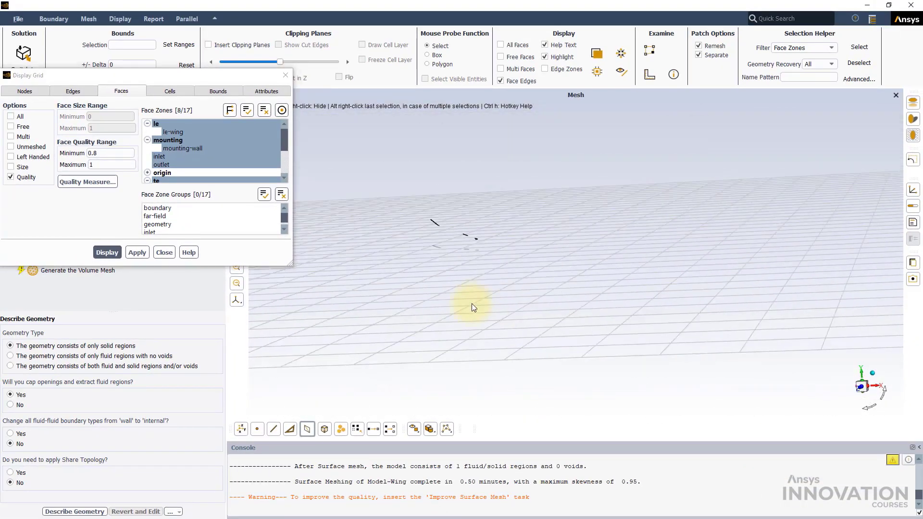
pyautogui.scroll(5, 595, 192)
pyautogui.moveTo(596, 224); pyautogui.dragTo(573, 256)
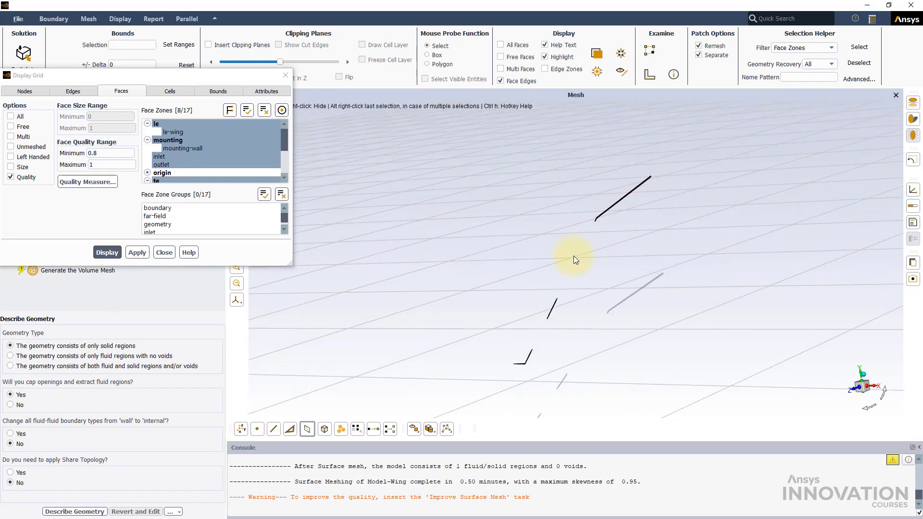
# Step: Display all faces of only the te-wing, wing and wing-tip zones
pyautogui.click(11, 117)
pyautogui.click(10, 178)
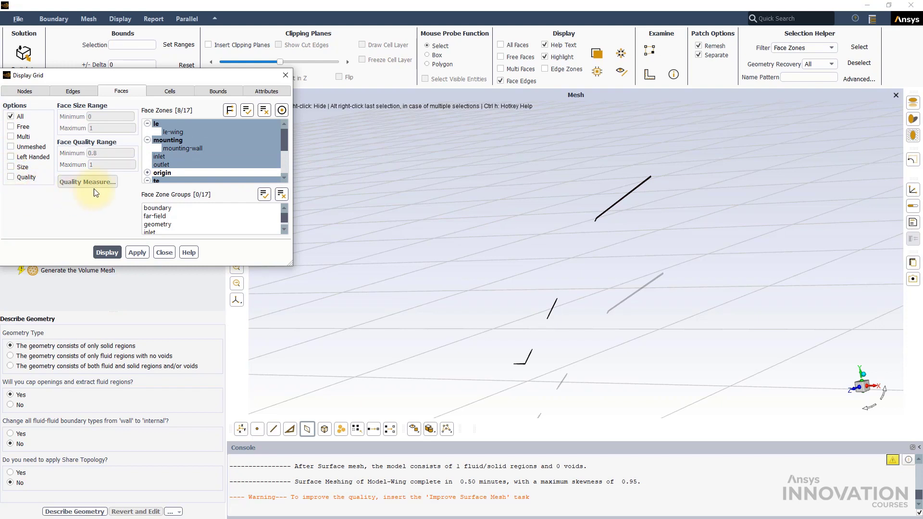
pyautogui.click(264, 114)
pyautogui.click(171, 131)
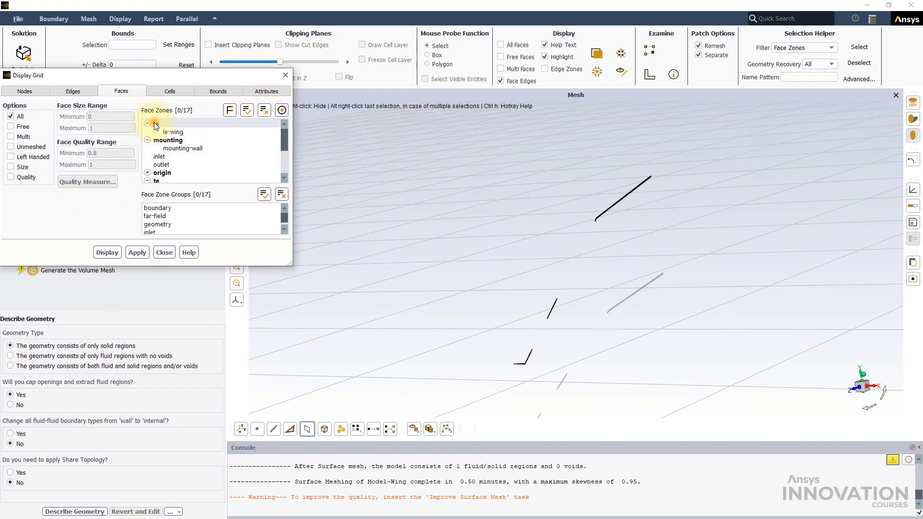
pyautogui.scroll(-2, 154, 152)
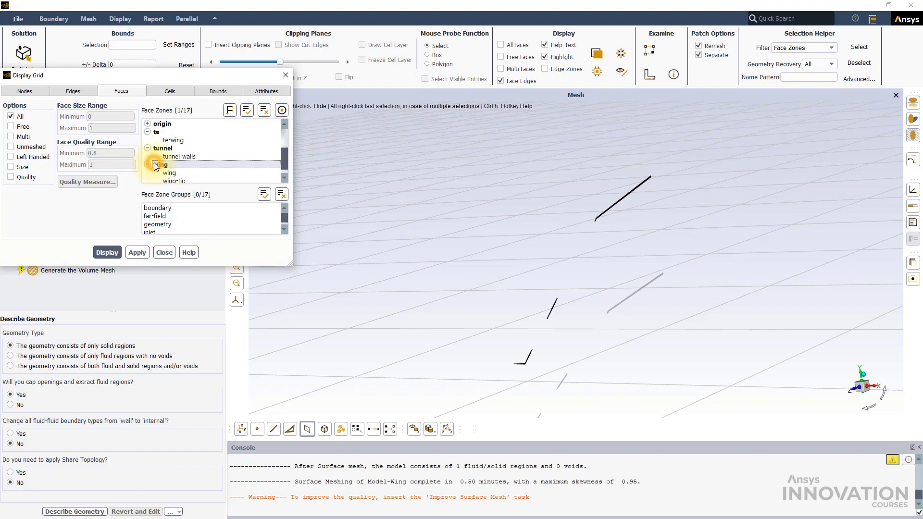
pyautogui.click(155, 165)
pyautogui.click(155, 124)
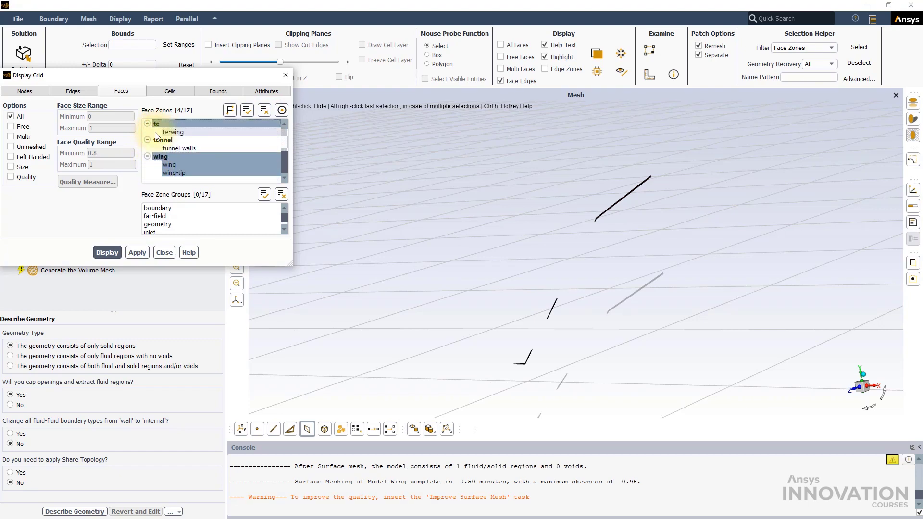
pyautogui.click(107, 253)
pyautogui.moveTo(608, 309)
pyautogui.mouseDown()
pyautogui.moveTo(529, 313)
pyautogui.moveTo(639, 316)
pyautogui.moveTo(619, 298)
pyautogui.mouseUp()
pyautogui.click(163, 253)
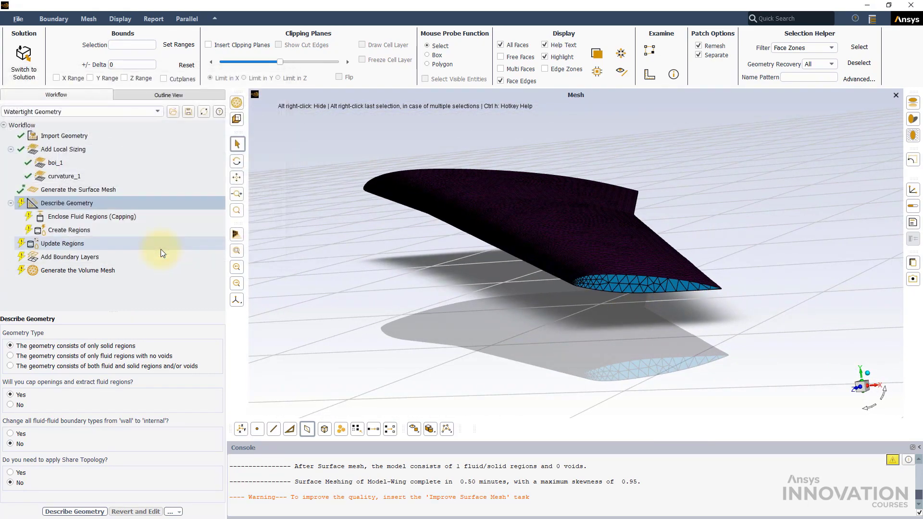
# Step: Insert Improve Surface Mesh after surface meshing and run it with face quality limit 0.7
pyautogui.click(98, 189)
pyautogui.rightClick(98, 189)
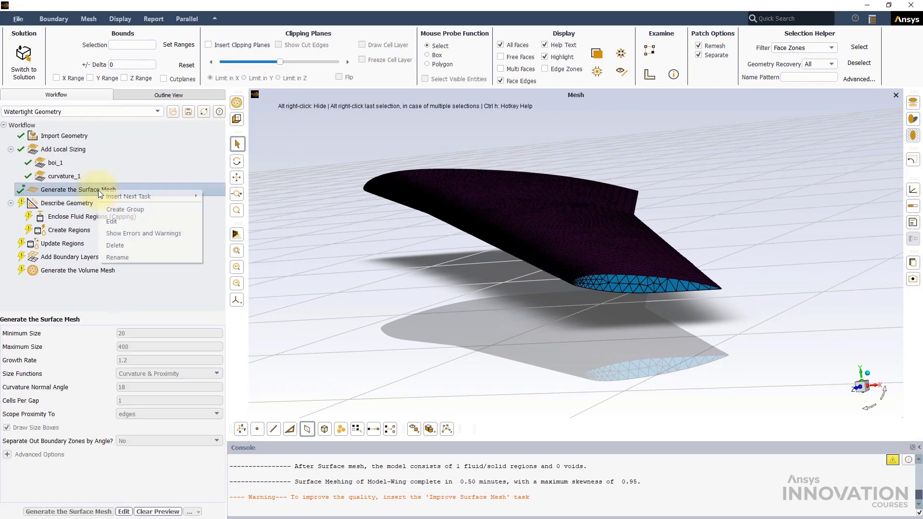
pyautogui.moveTo(167, 194)
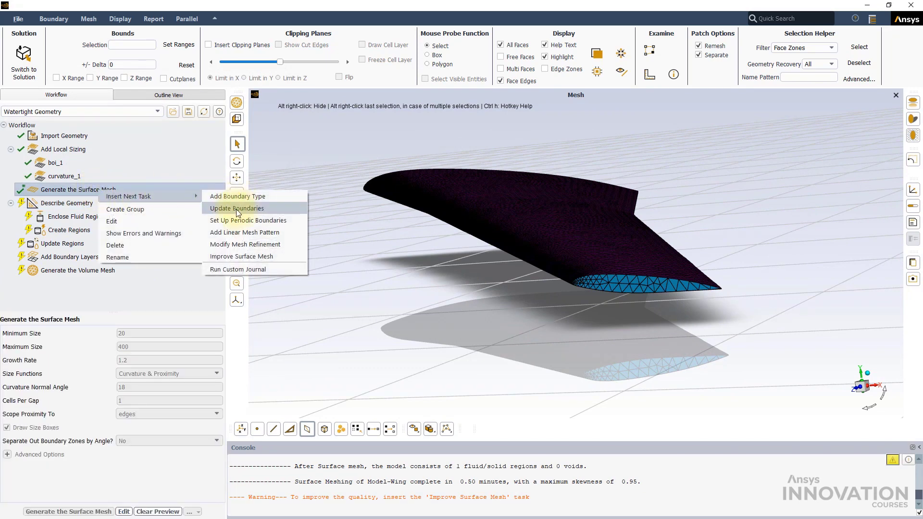
pyautogui.click(236, 257)
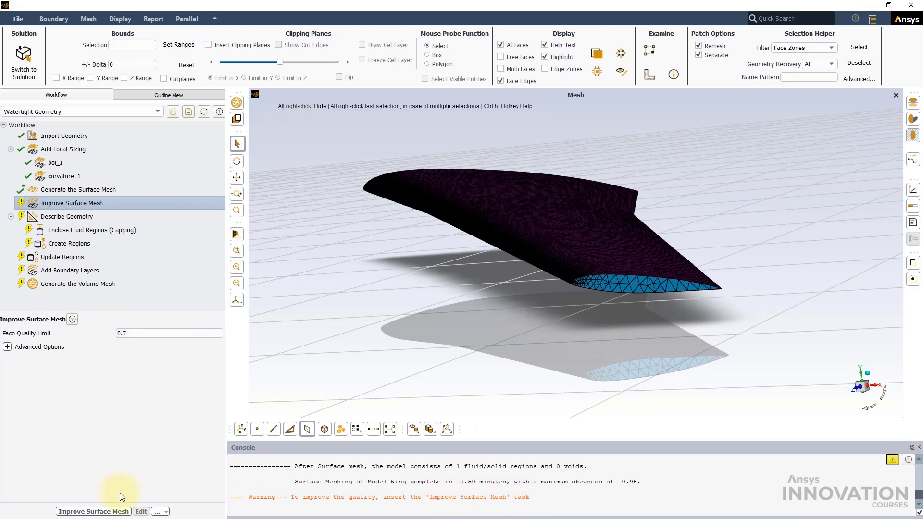
pyautogui.click(115, 512)
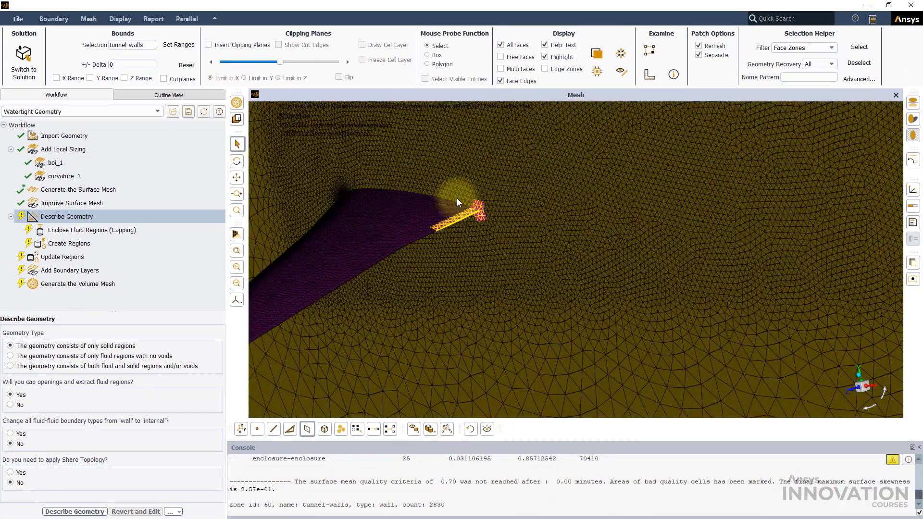
pyautogui.scroll(3, 483, 247)
# Step: Inspect the wing-tip mesh, then revert and edit the curvature_1 sizing
pyautogui.moveTo(509, 224); pyautogui.dragTo(536, 203)
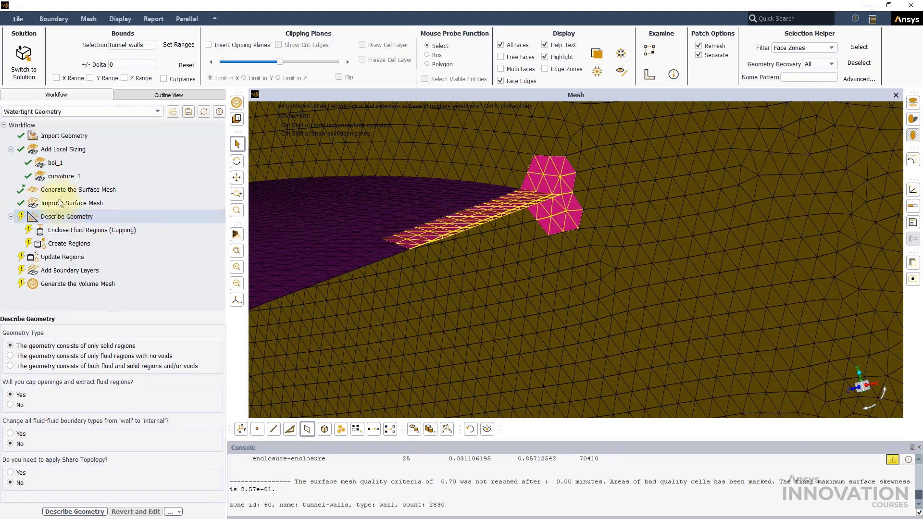
pyautogui.click(54, 175)
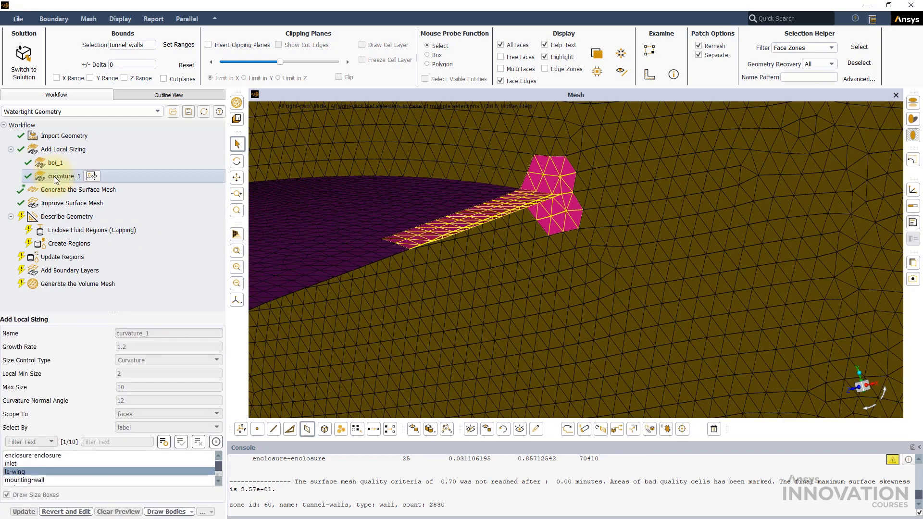
pyautogui.click(67, 512)
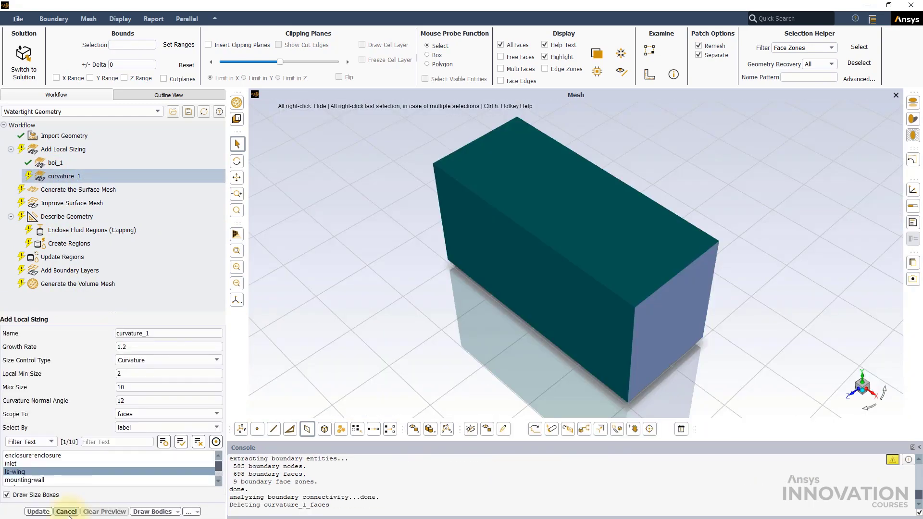
# Step: Add Face Size local sizing facesize_1 with target mesh size 1, also completing curvature_1
pyautogui.click(61, 149)
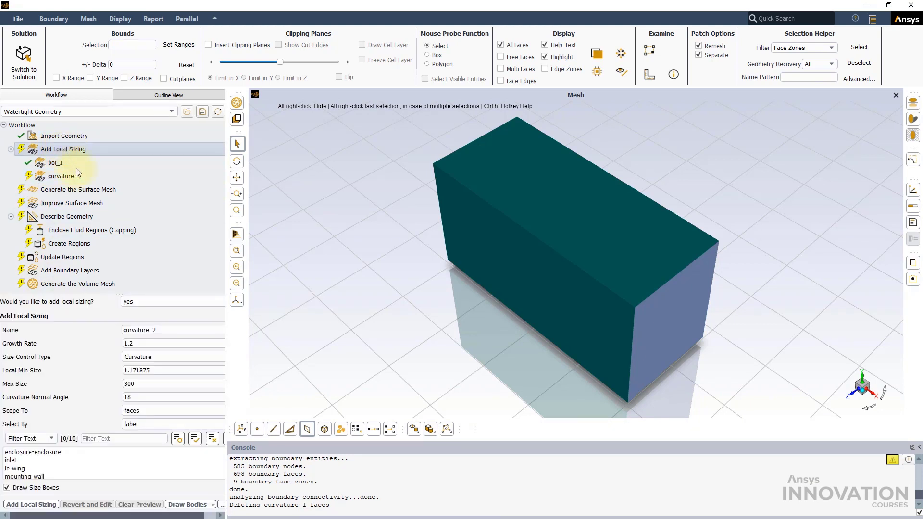
pyautogui.click(158, 356)
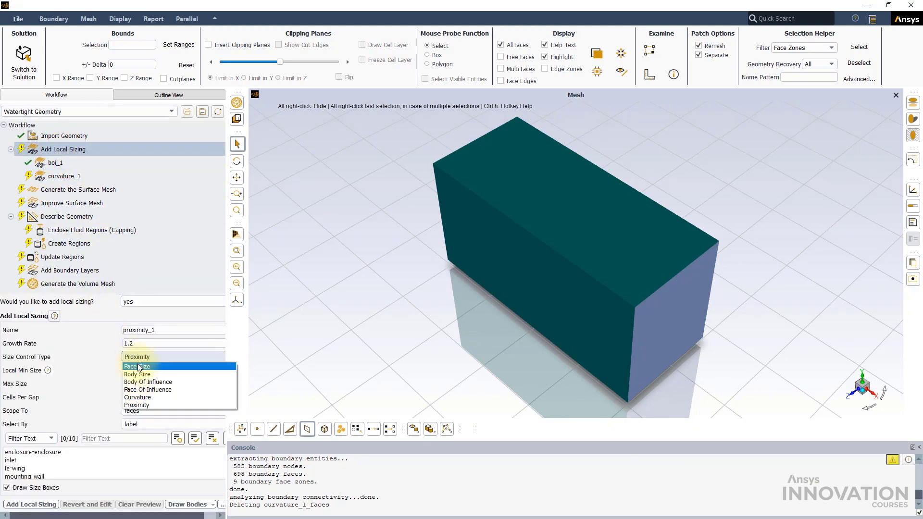
pyautogui.click(137, 366)
pyautogui.doubleClick(147, 382)
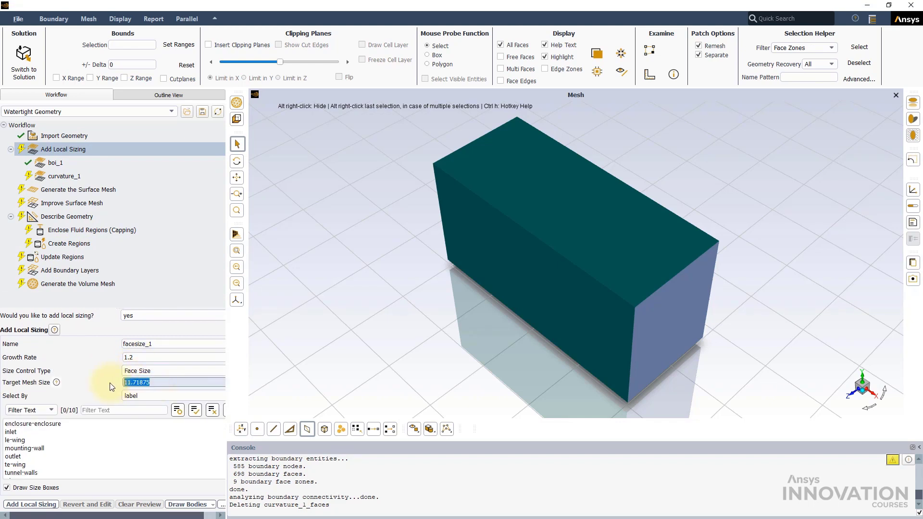
pyautogui.write('1')
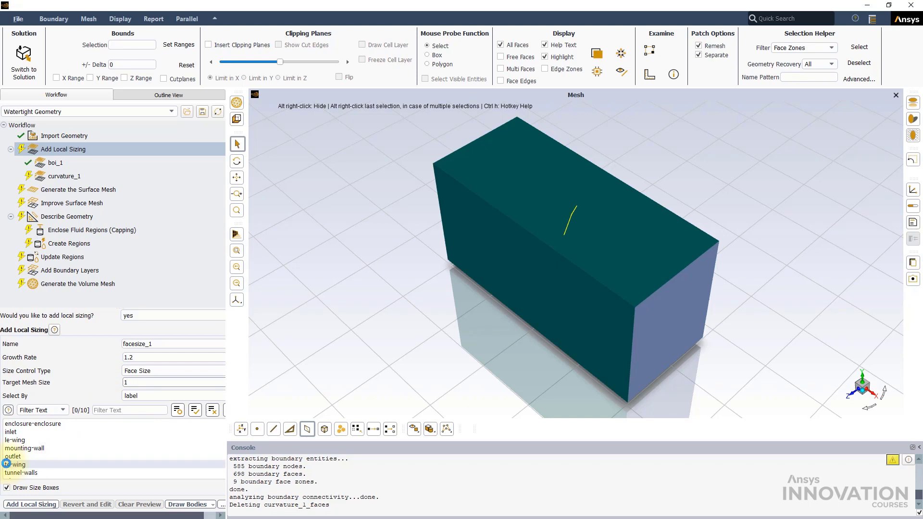
pyautogui.click(32, 504)
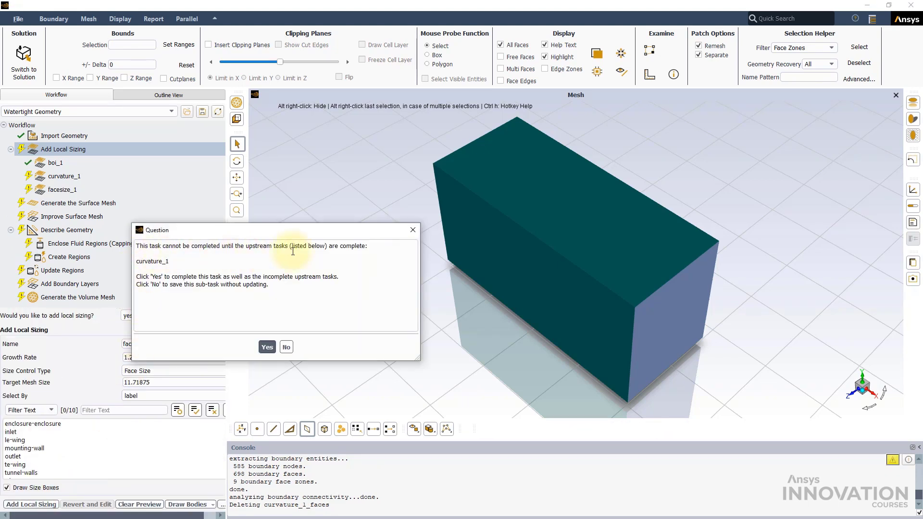
pyautogui.click(267, 347)
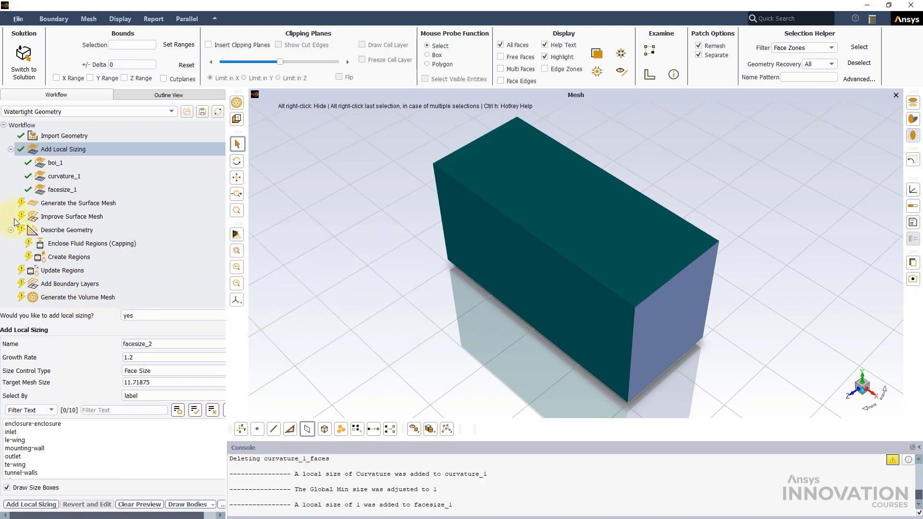
pyautogui.click(45, 201)
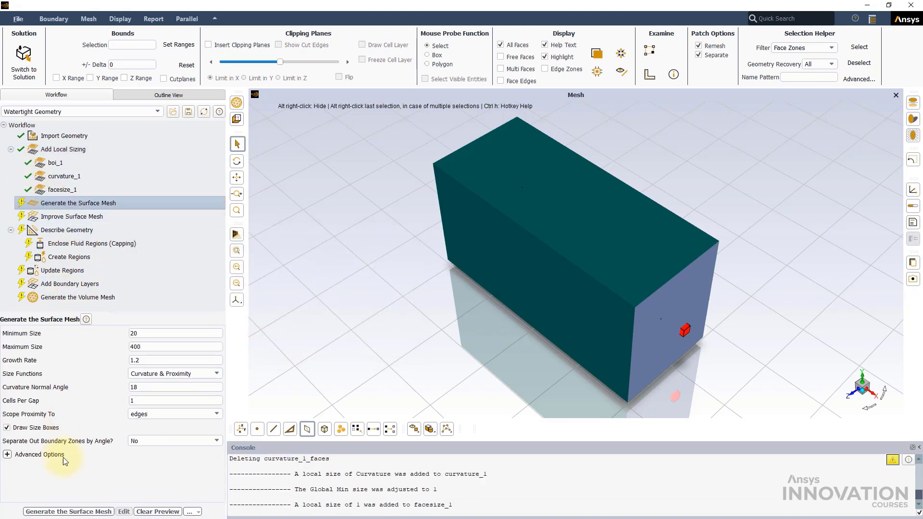
# Step: Regenerate the Model-Wing surface mesh and confirm maximum skewness of 0.74 in the console
pyautogui.click(73, 508)
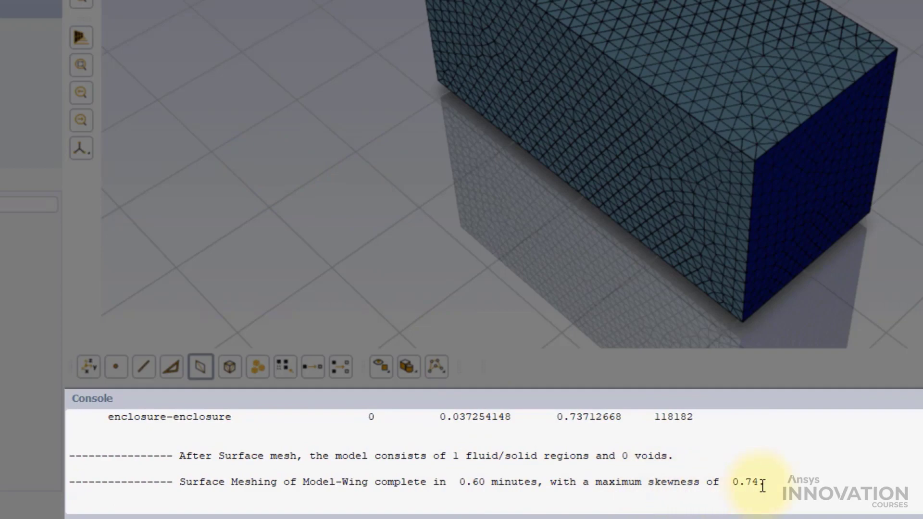
pyautogui.moveTo(764, 481); pyautogui.dragTo(700, 481)
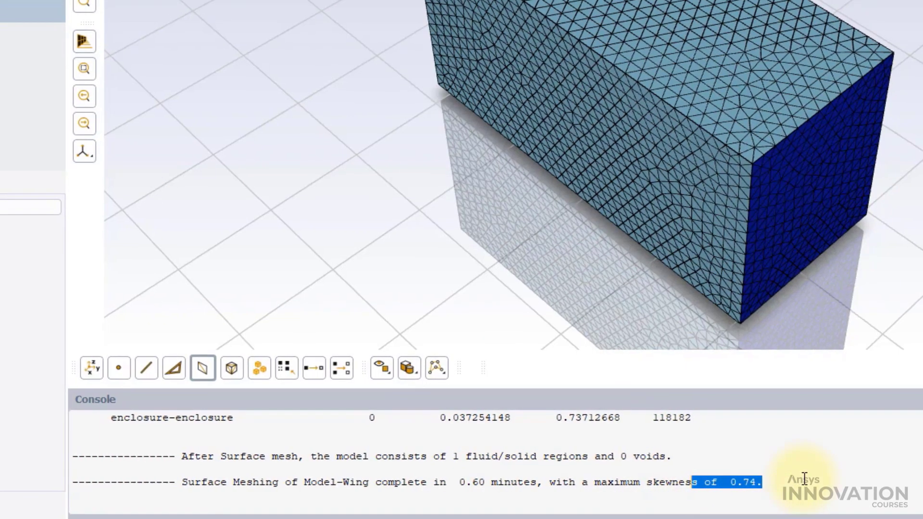
pyautogui.click(812, 479)
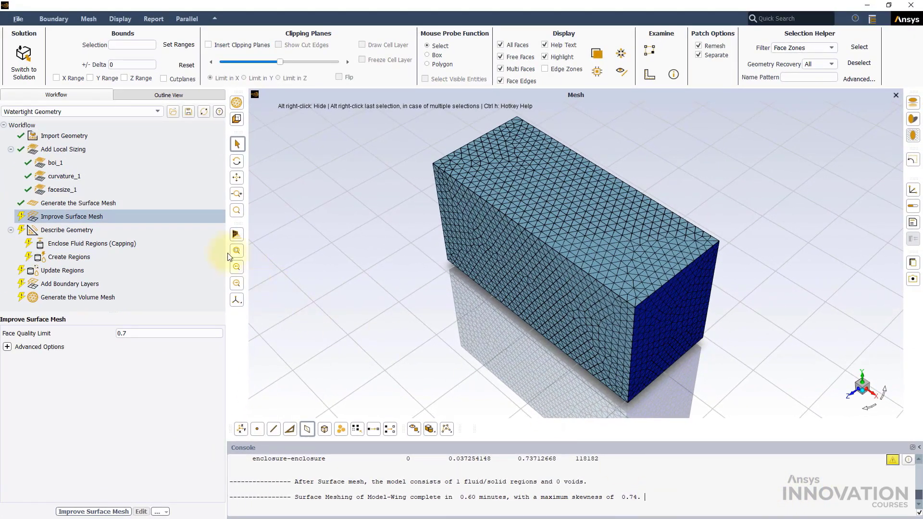
# Step: Rerun Improve Surface Mesh with Face Quality Limit 0.6, confirming maximum skewness 0.59
pyautogui.click(69, 219)
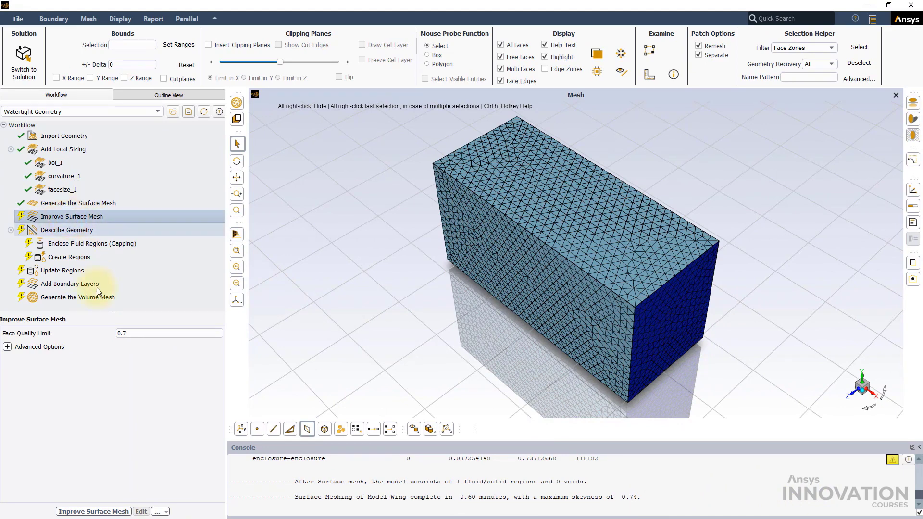
pyautogui.click(125, 333)
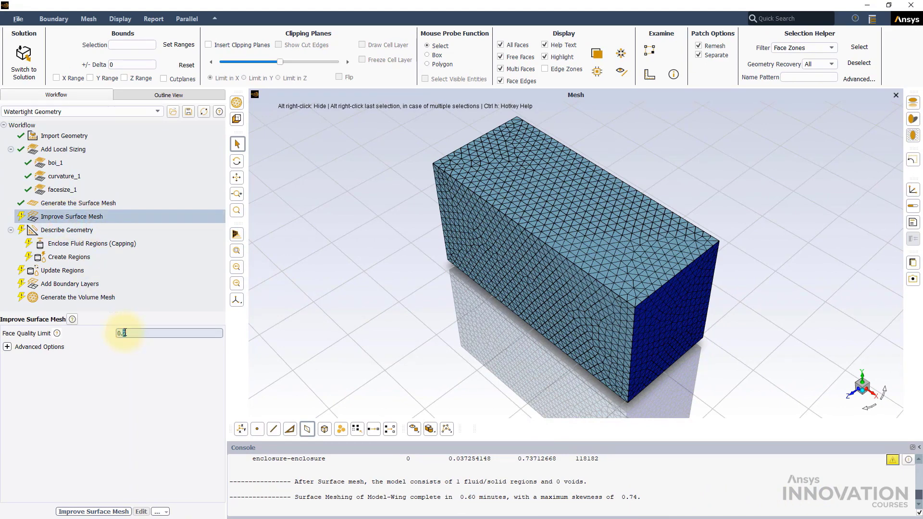
pyautogui.press('BackSpace')
pyautogui.write('6')
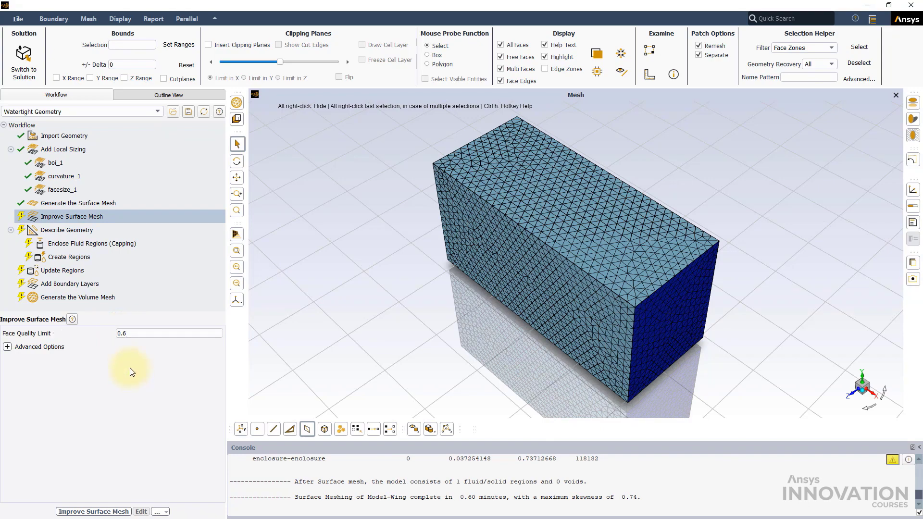
pyautogui.click(94, 511)
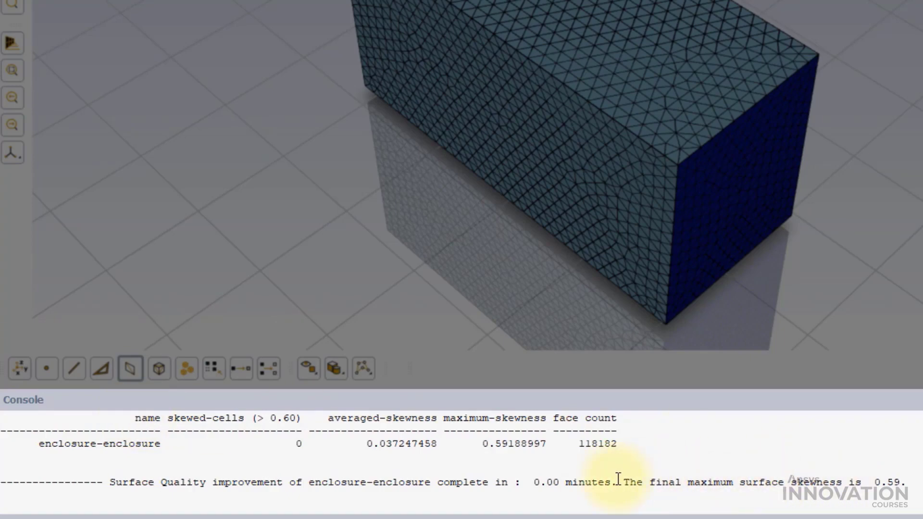
pyautogui.moveTo(625, 480); pyautogui.dragTo(911, 481)
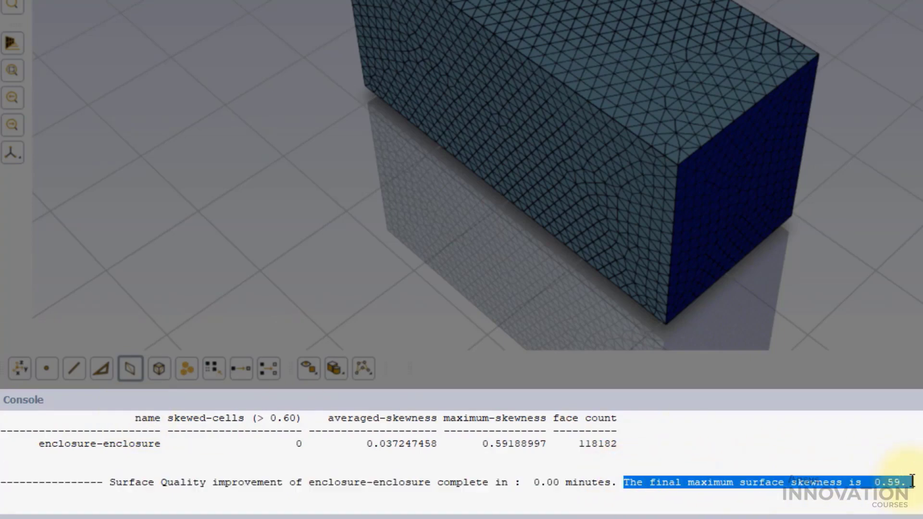